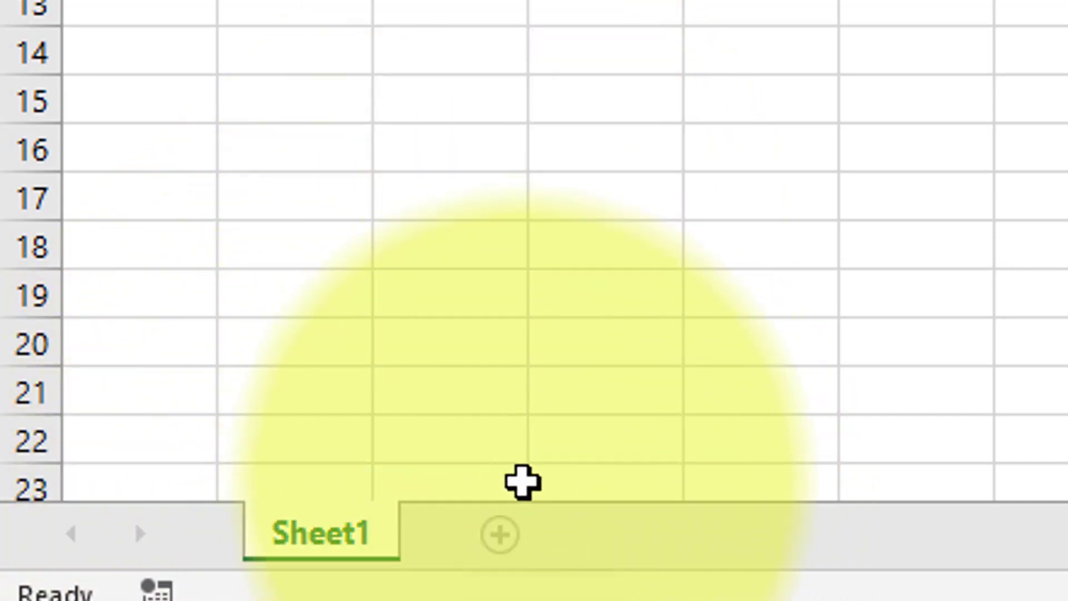
Add two new blank worksheets, Sheet2 and Sheet3, next to Sheet1.
left_click(503, 534)
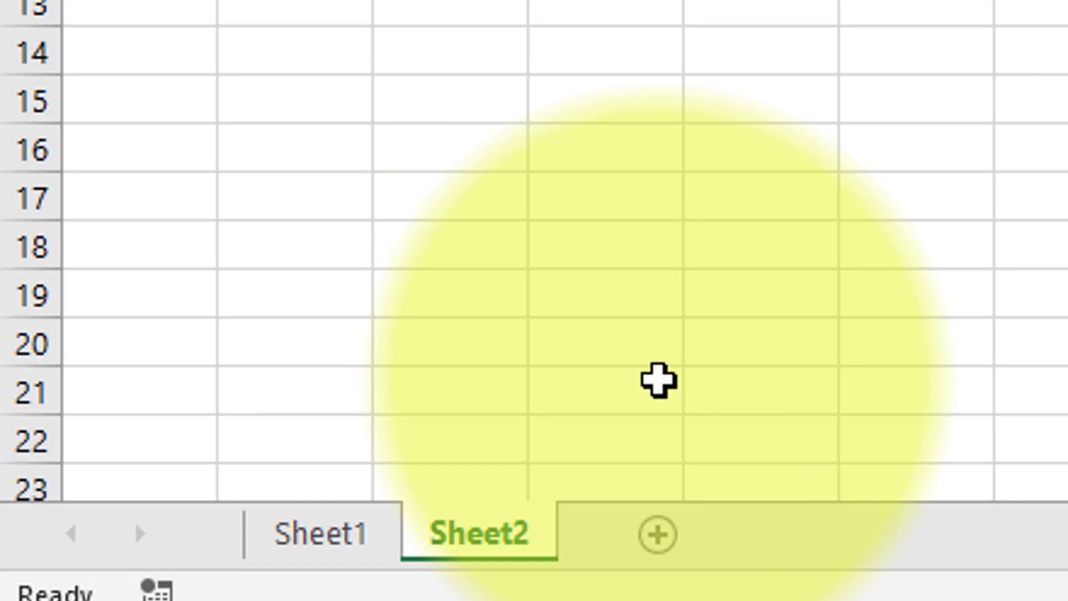
left_click(663, 536)
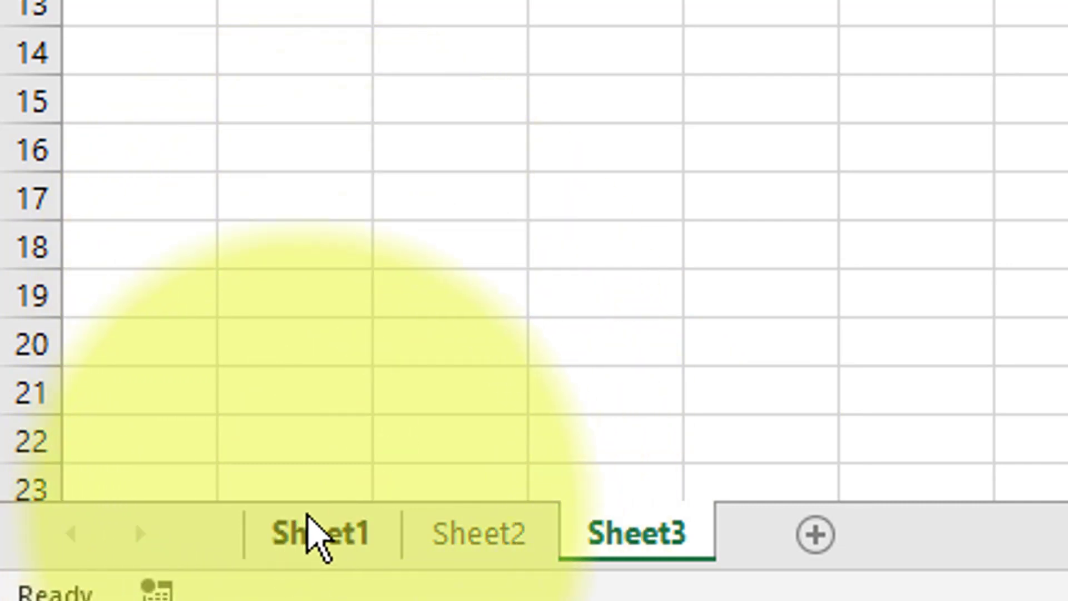
Rename the Sheet1 tab to JAN and the Sheet2 tab to FEB.
left_click(311, 527)
double_click(313, 530)
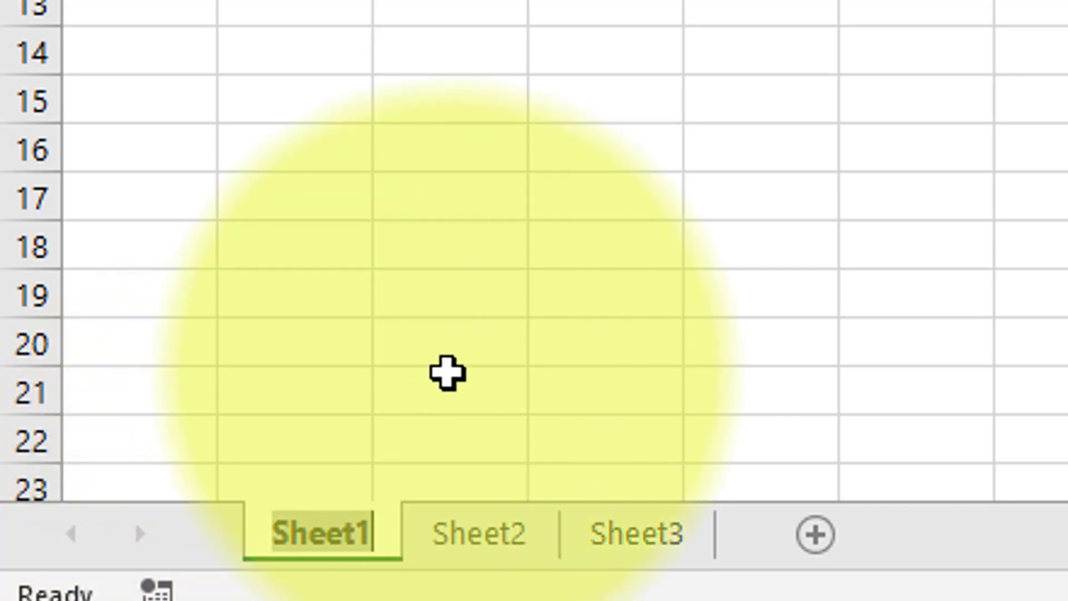
type("J")
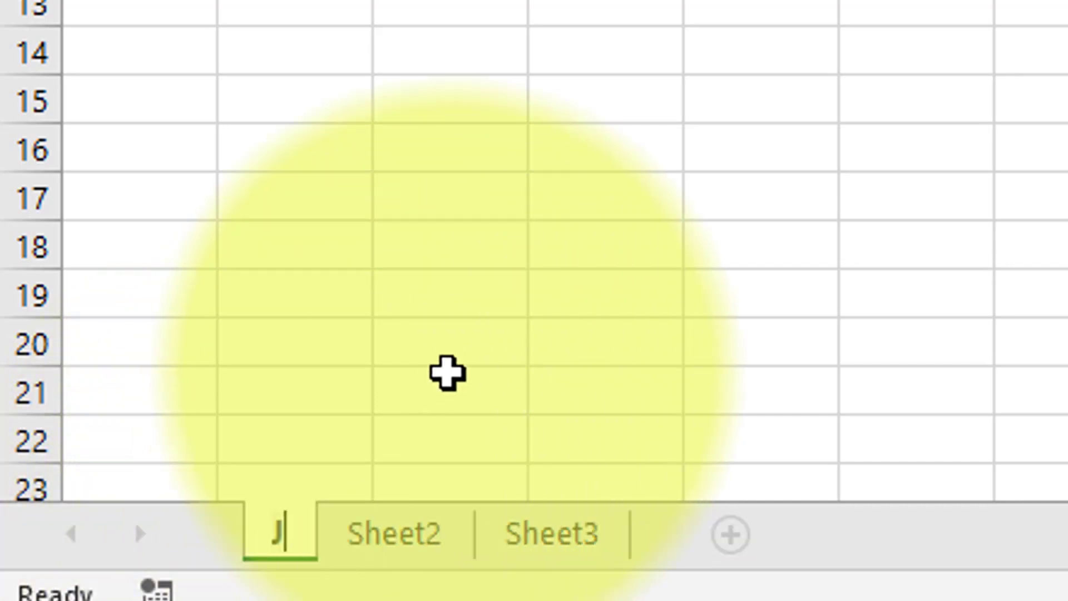
type("AN")
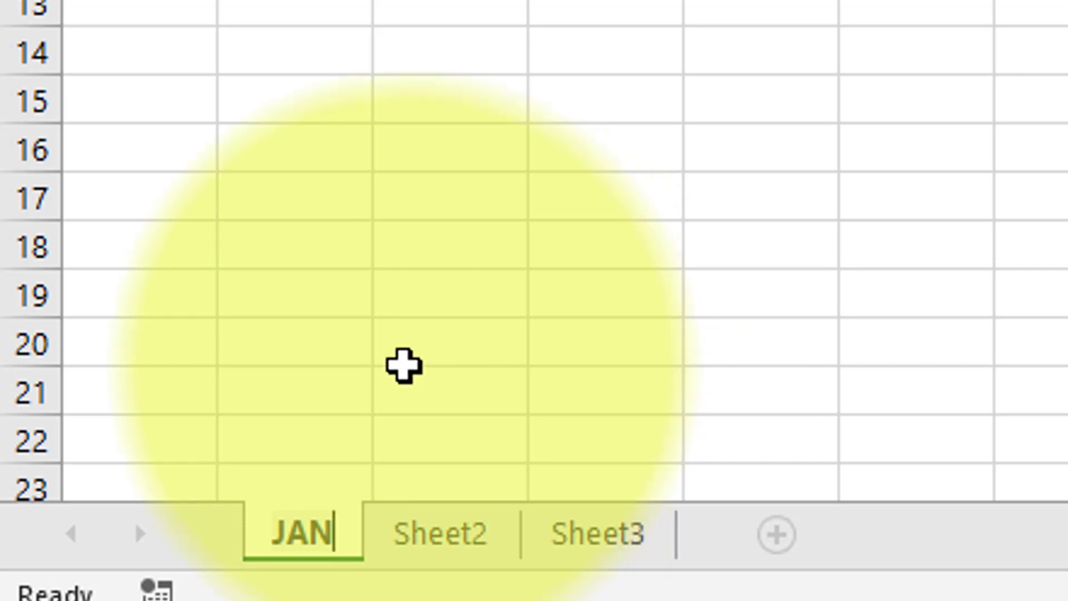
left_click(403, 366)
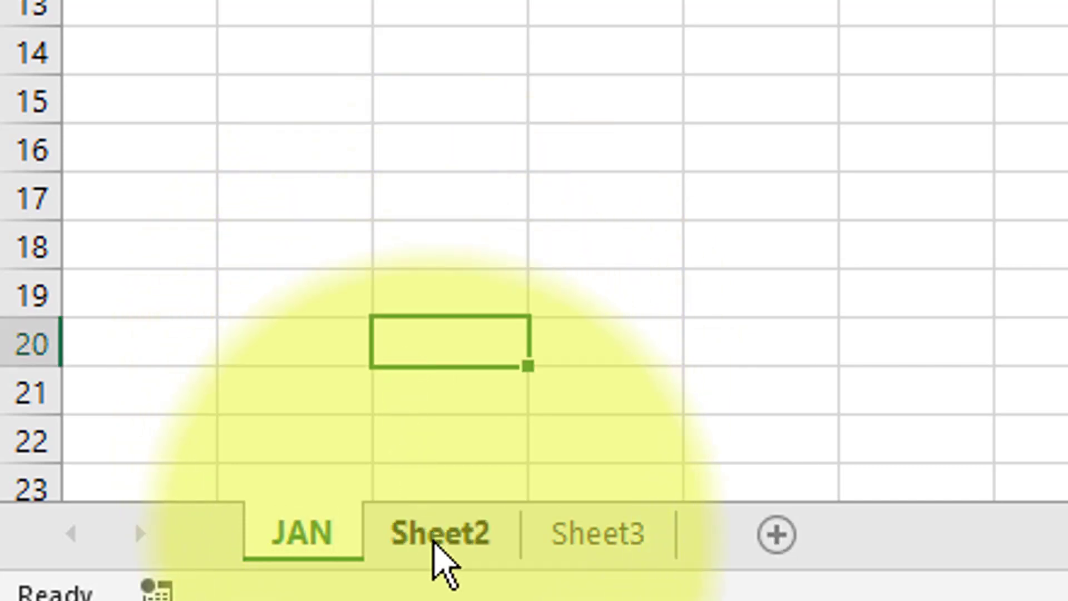
double_click(445, 531)
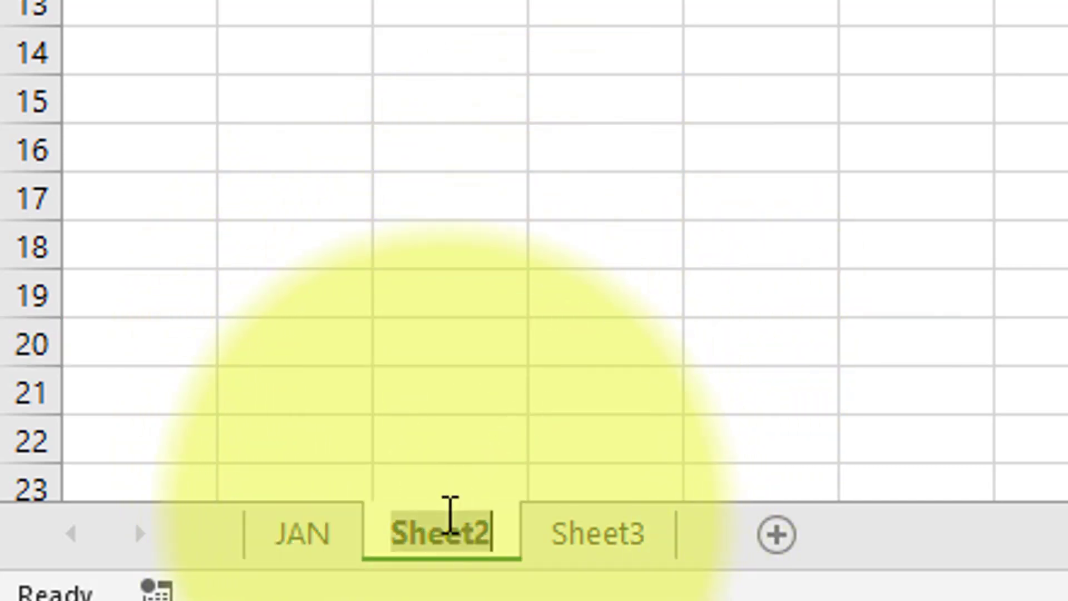
type("FE")
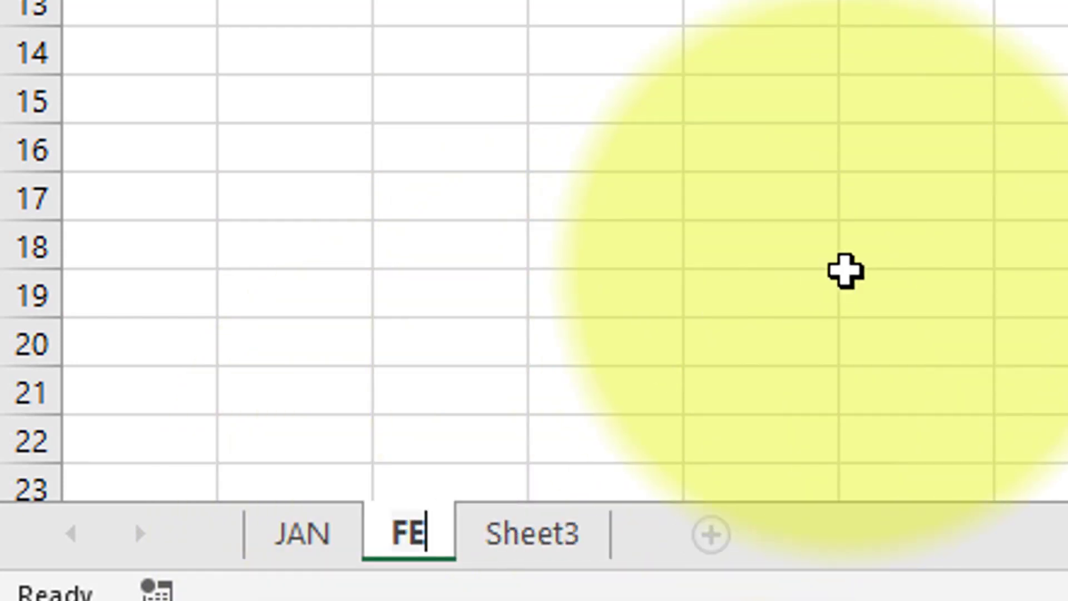
type("B")
key("Return")
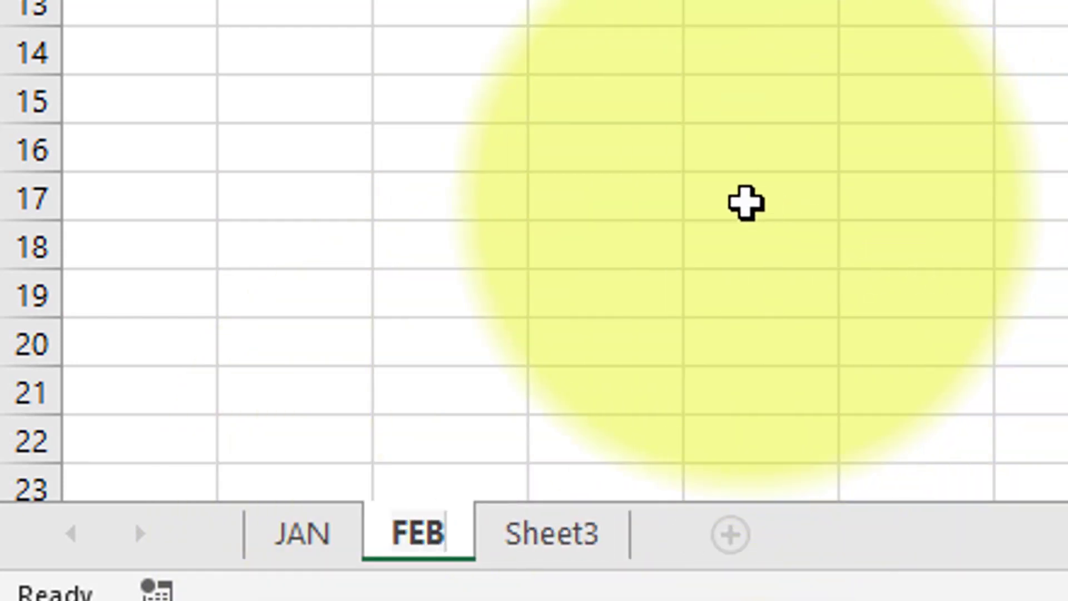
left_click(747, 202)
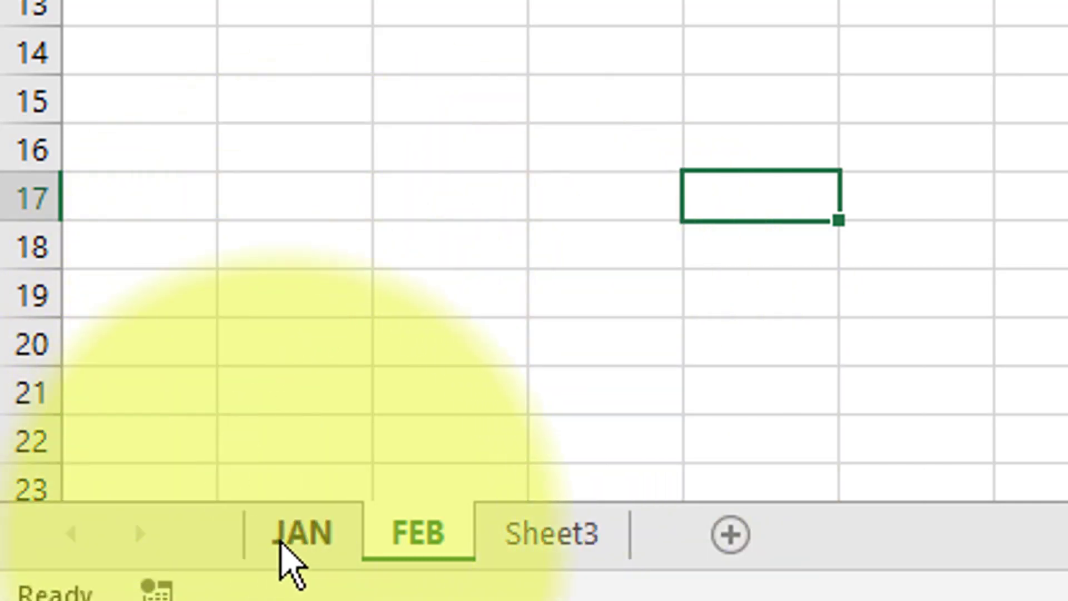
Group the JAN and FEB tabs and delete both sheets, keeping Sheet3.
left_click(291, 554)
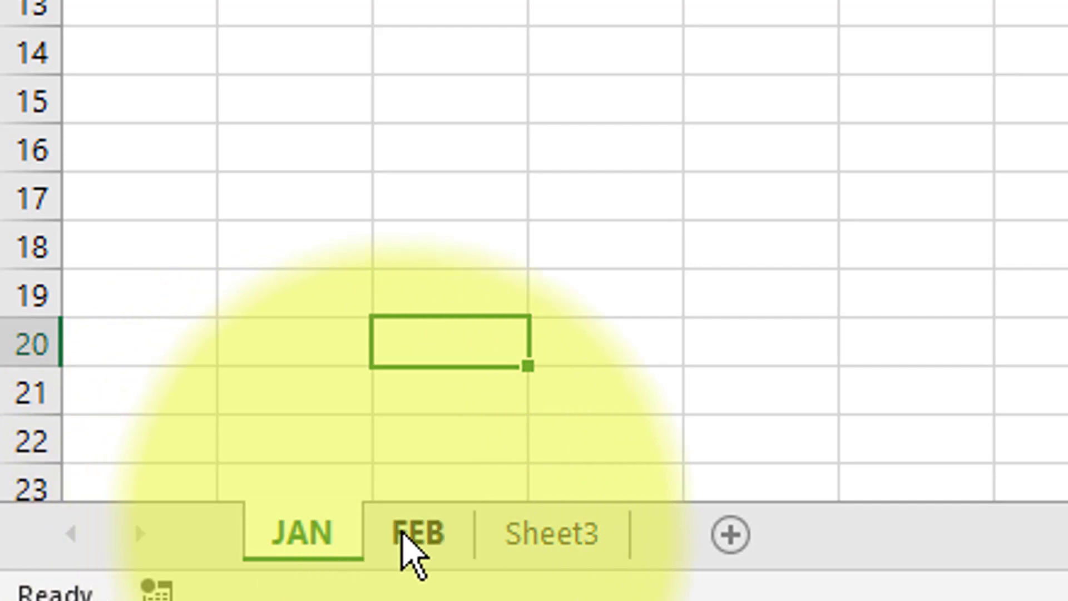
left_click(410, 540, "ctrl")
right_click(411, 540)
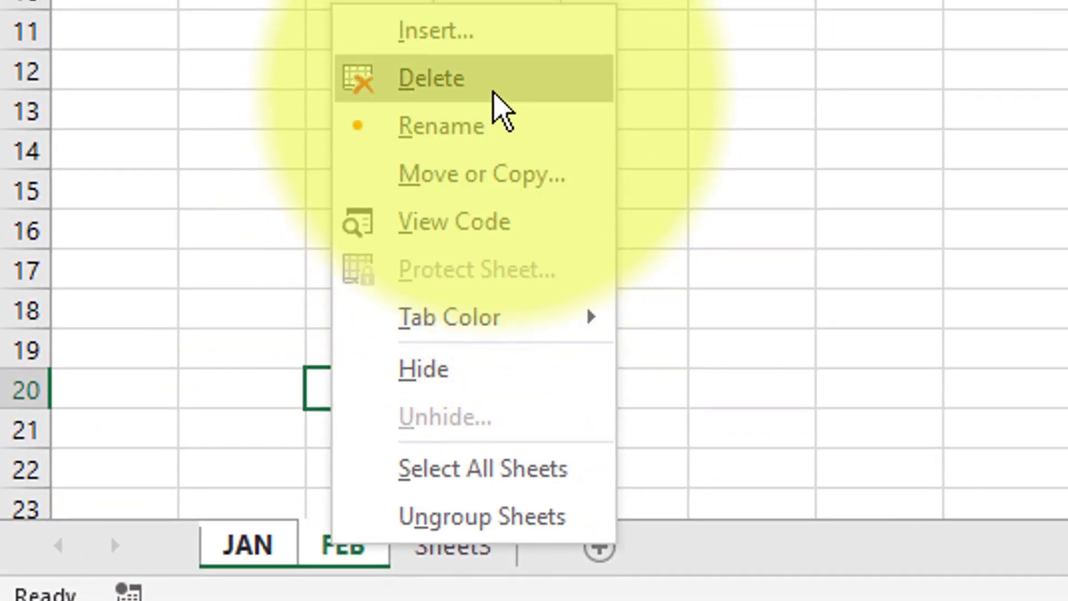
left_click(564, 9)
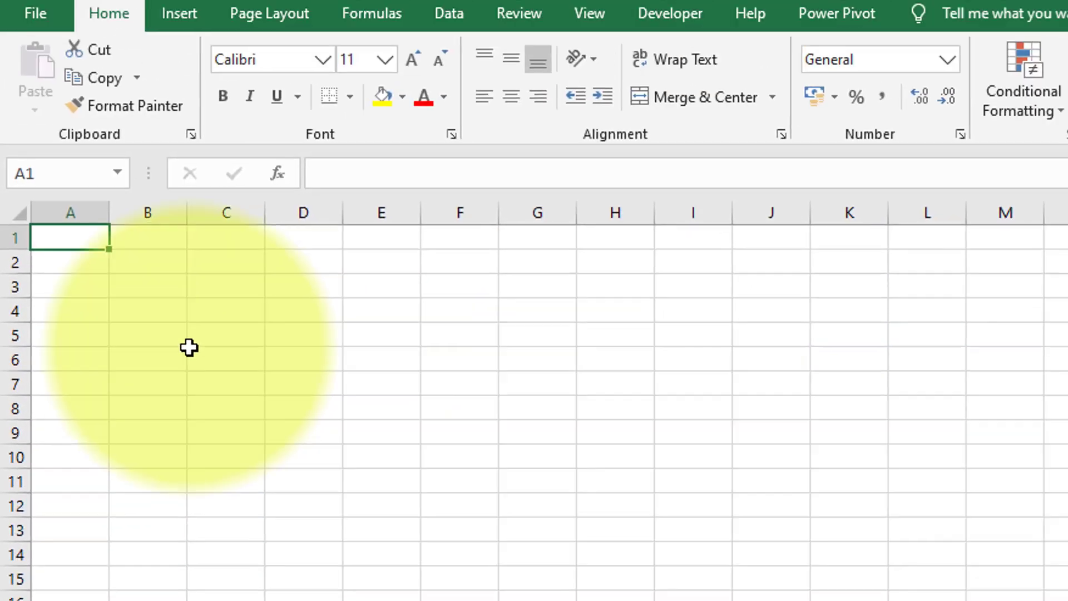
left_click(123, 330)
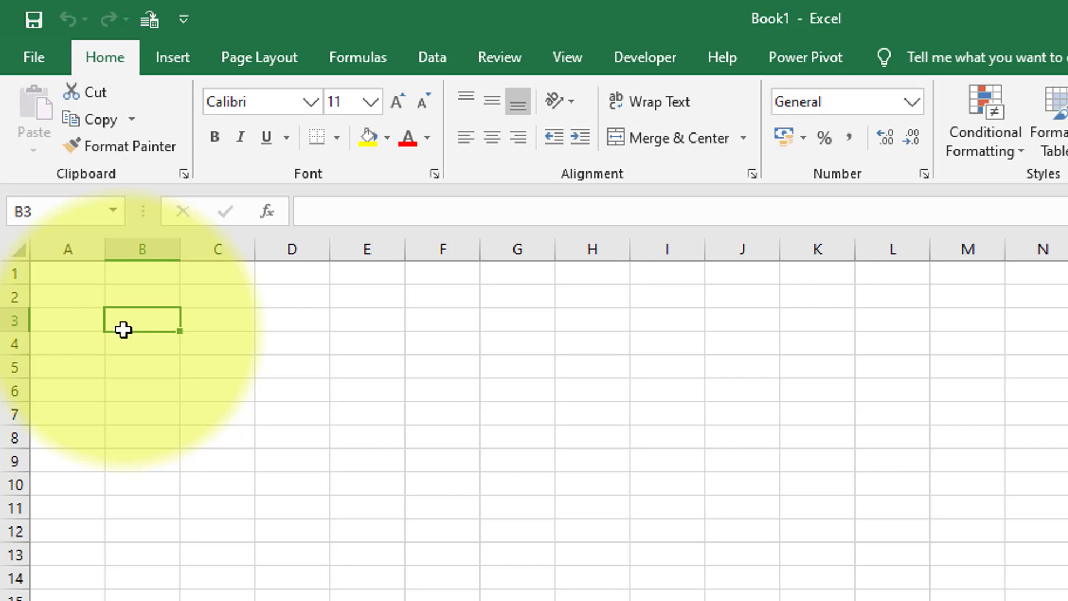
Enter the header MONTH in cell A1 and JAN in cell A2.
mouse_move(83, 296)
left_mouse_down()
mouse_move(84, 541)
mouse_move(69, 546)
left_mouse_up()
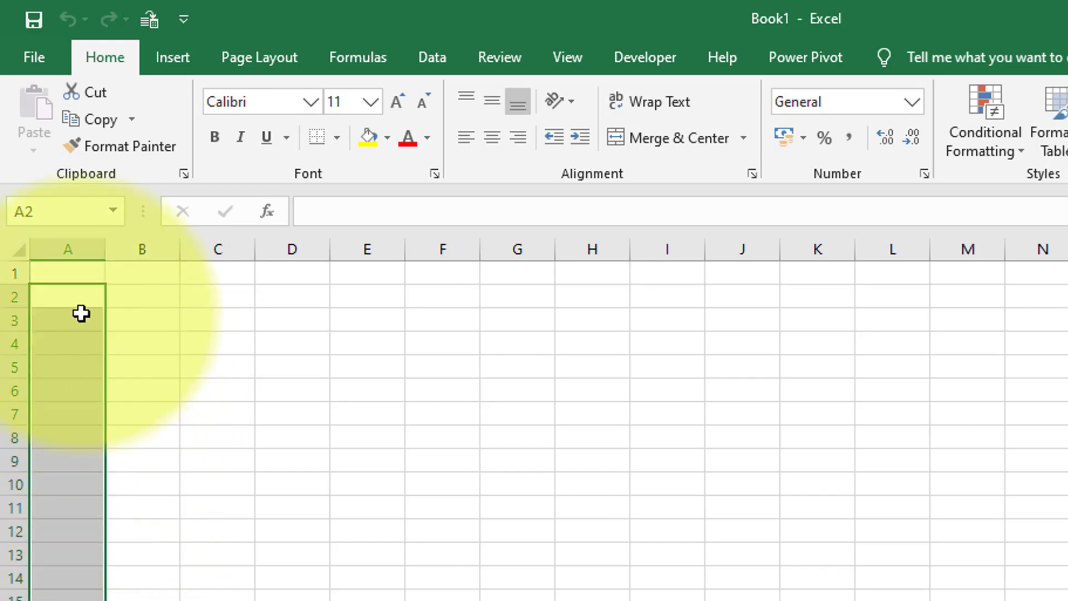
left_click_drag(81, 303, 59, 590)
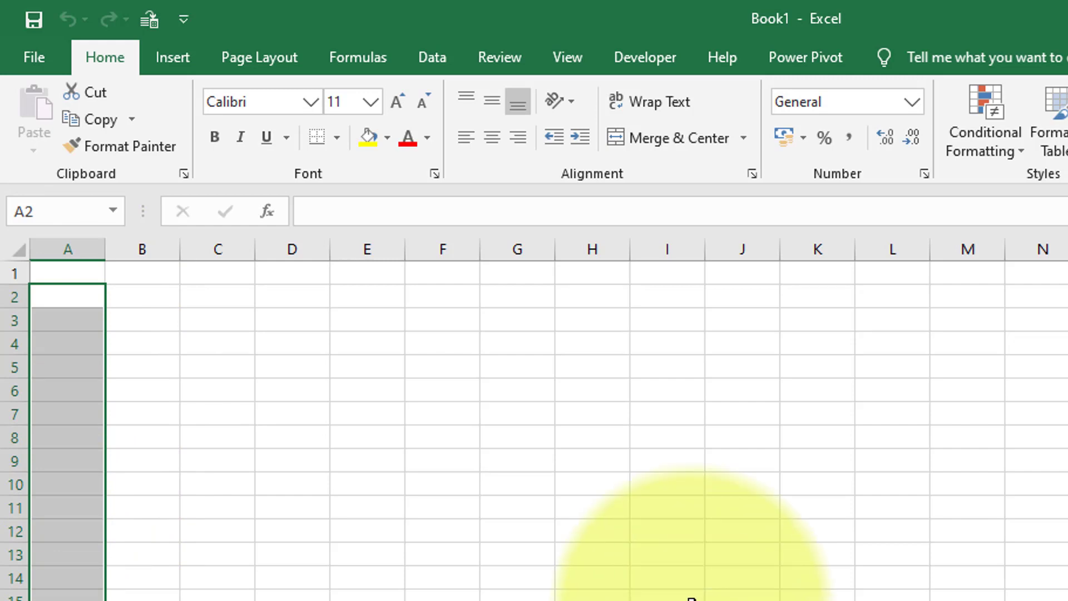
left_click(325, 419)
left_click(78, 275)
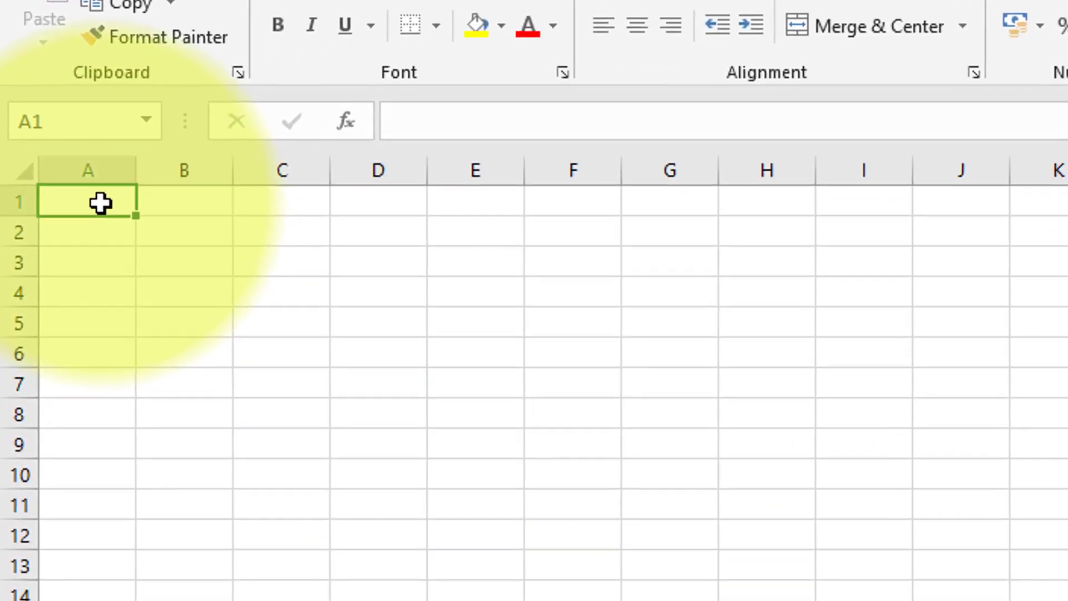
type("m")
key("BackSpace")
type("M")
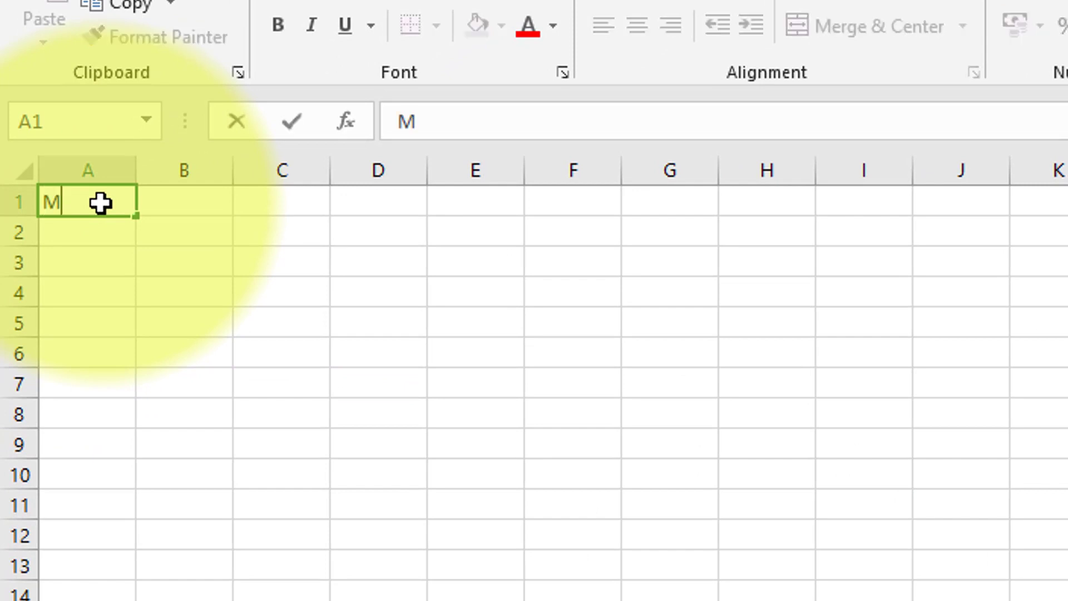
type("ONTH")
key("Return")
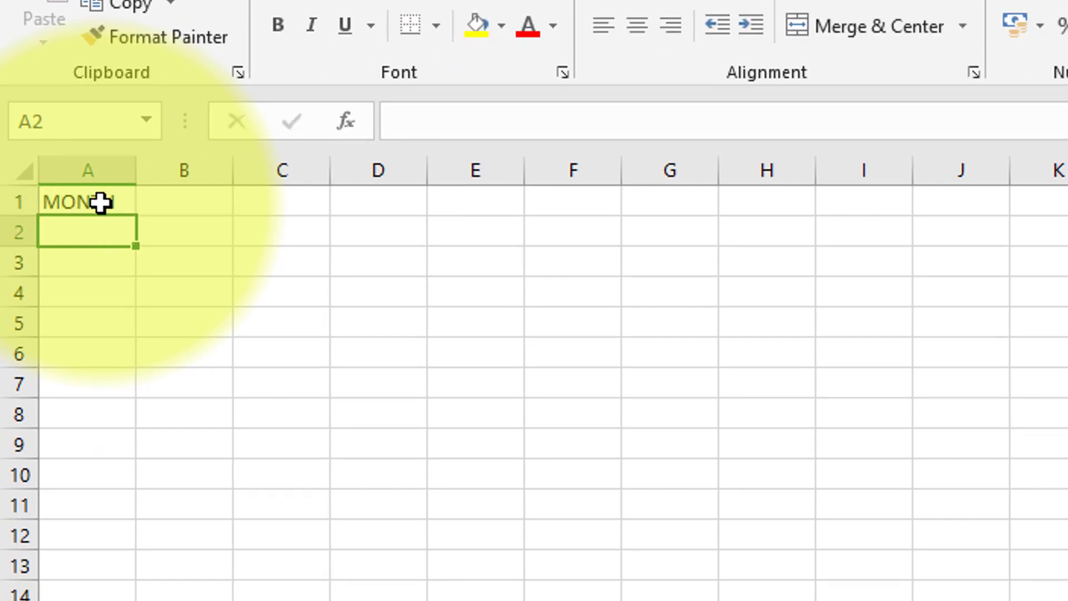
type("JAN")
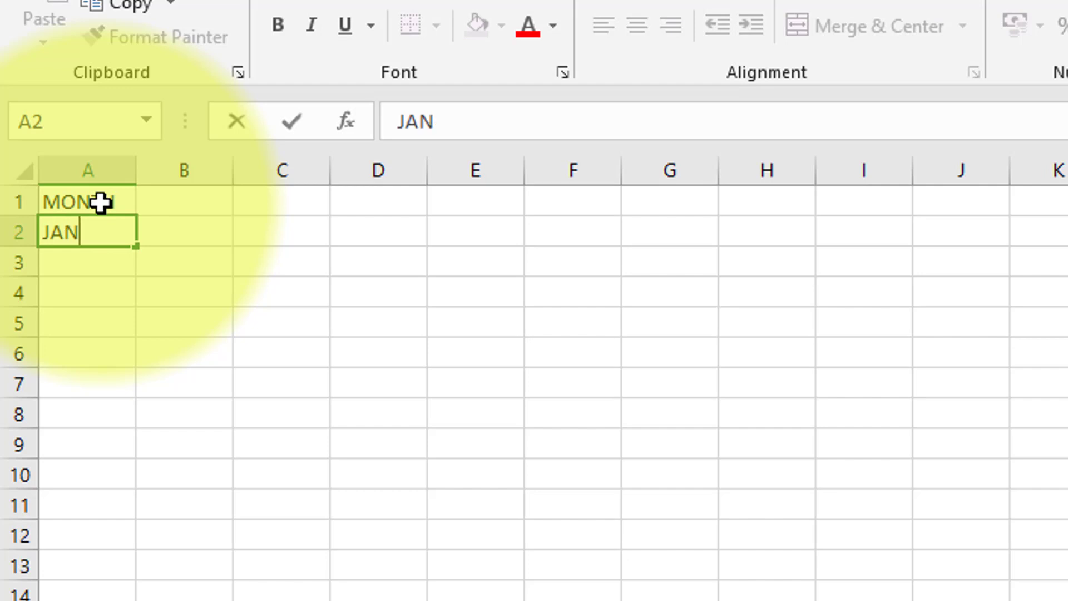
key("Return")
Fill the month series JAN through DEC down to A13, then select A1:A13.
left_click(95, 231)
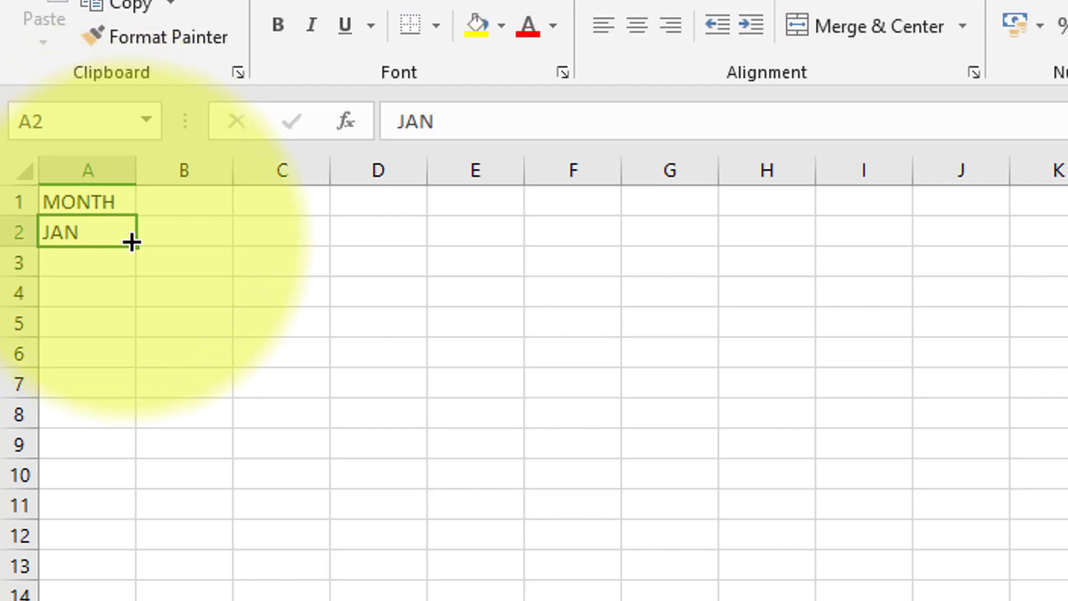
left_click_drag(136, 247, 129, 576)
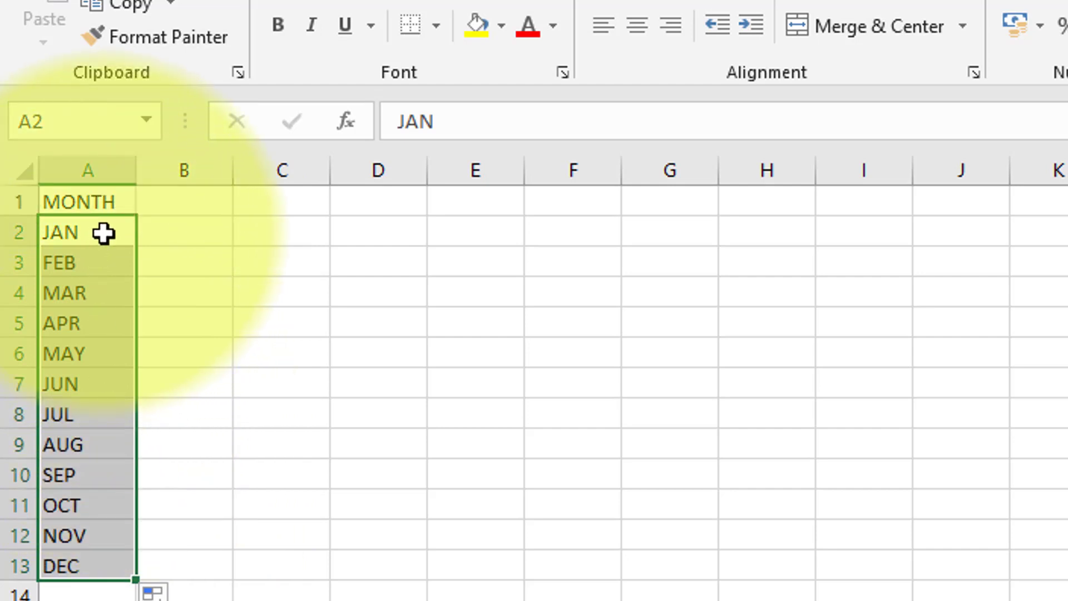
left_click_drag(105, 233, 103, 561)
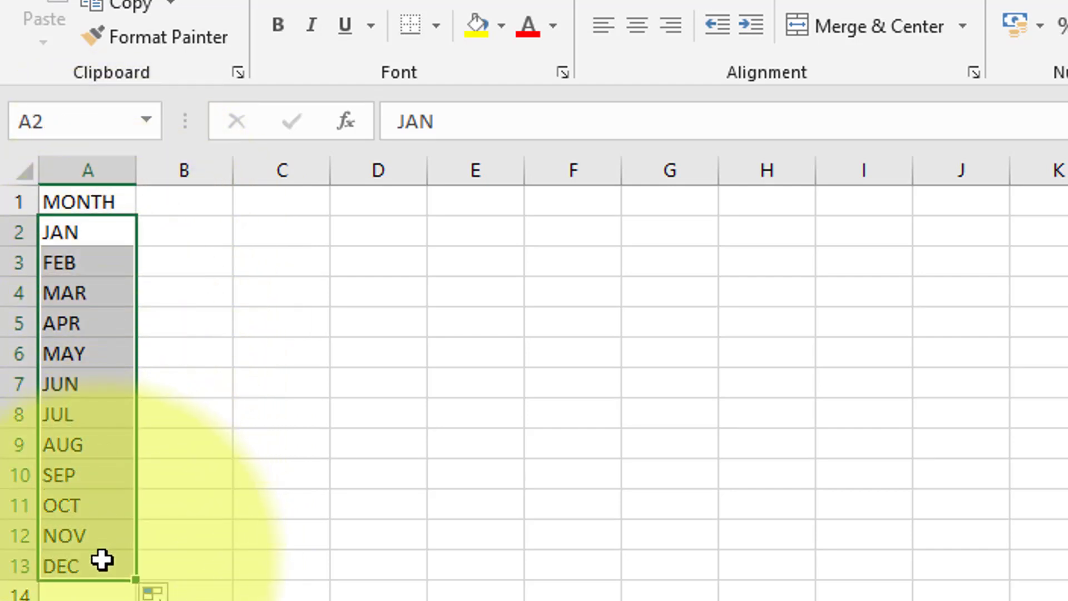
left_click(162, 535)
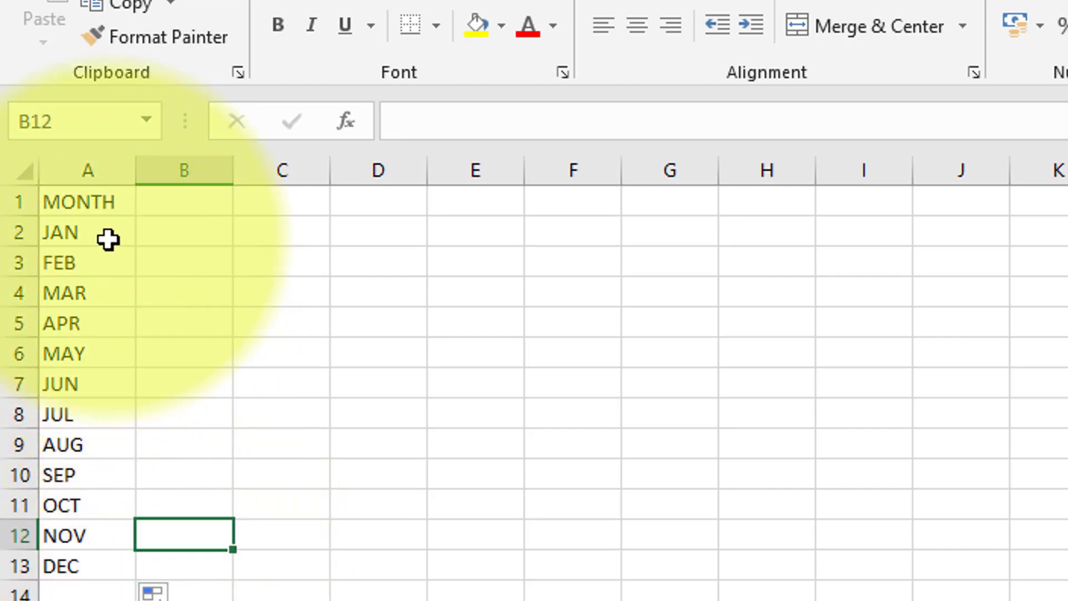
left_click_drag(109, 240, 91, 573)
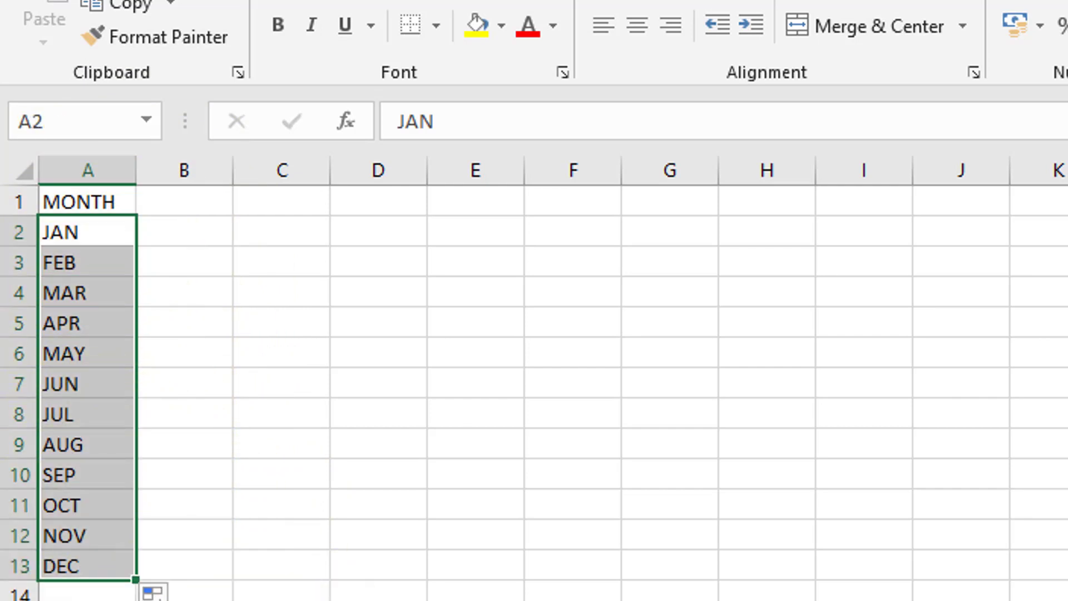
left_click(540, 445)
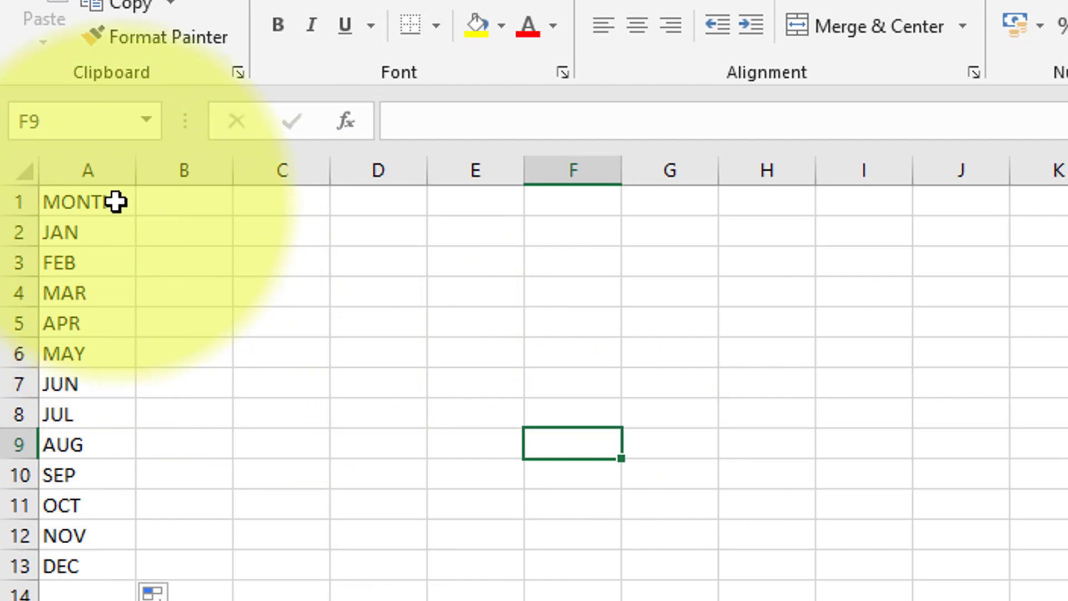
mouse_move(115, 203)
left_mouse_down()
mouse_move(106, 390)
mouse_move(71, 567)
left_mouse_up()
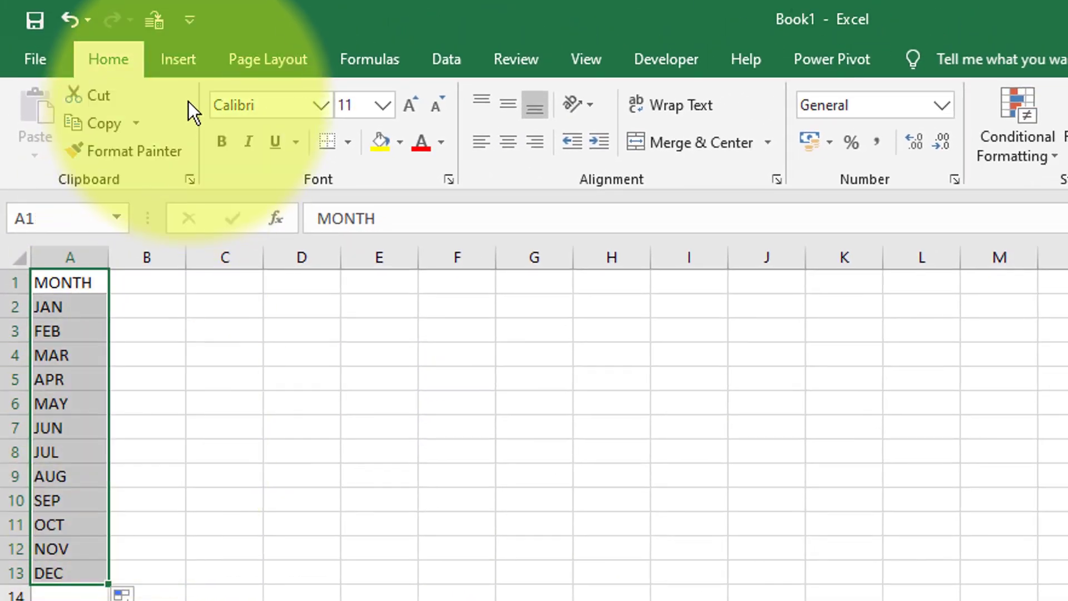
Insert a PivotTable from Sheet3!$A$1:$A$13, placed at cell C1 on the existing worksheet.
left_click(187, 61)
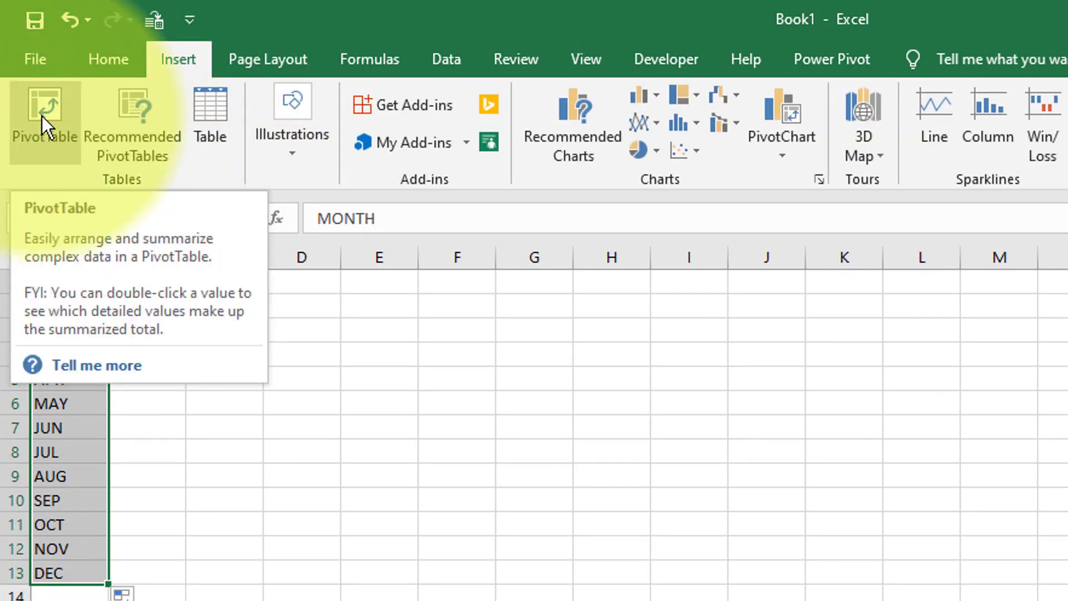
left_click(37, 118)
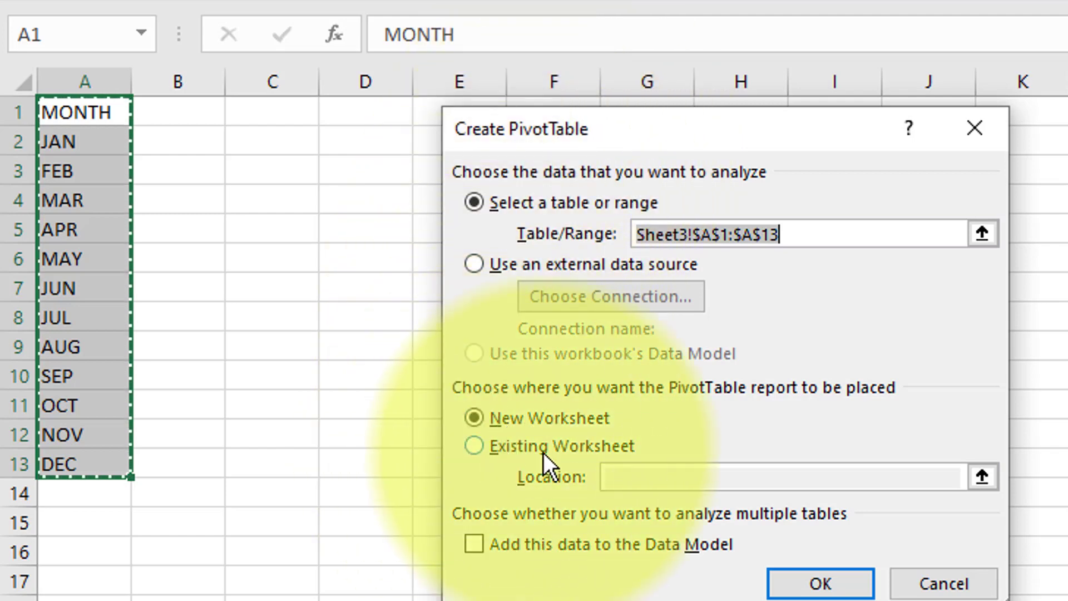
left_click(475, 446)
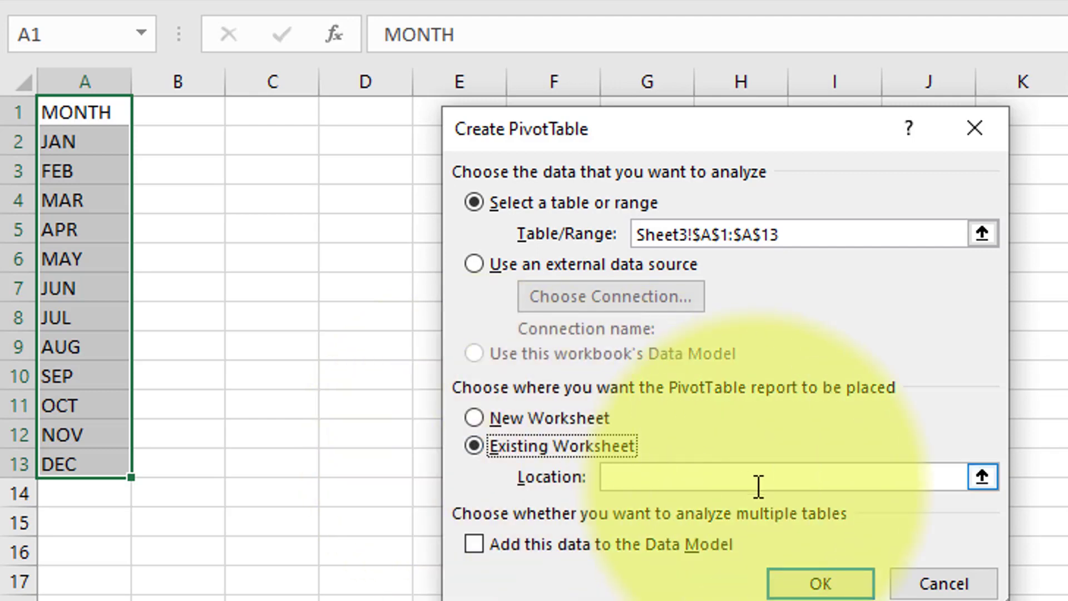
left_click(988, 479)
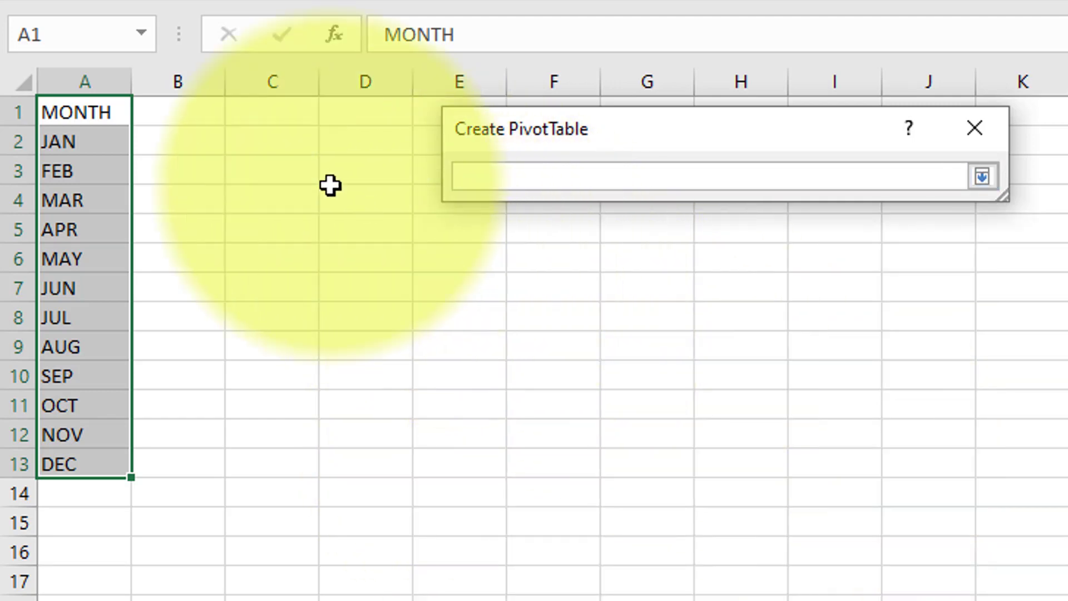
left_click(293, 112)
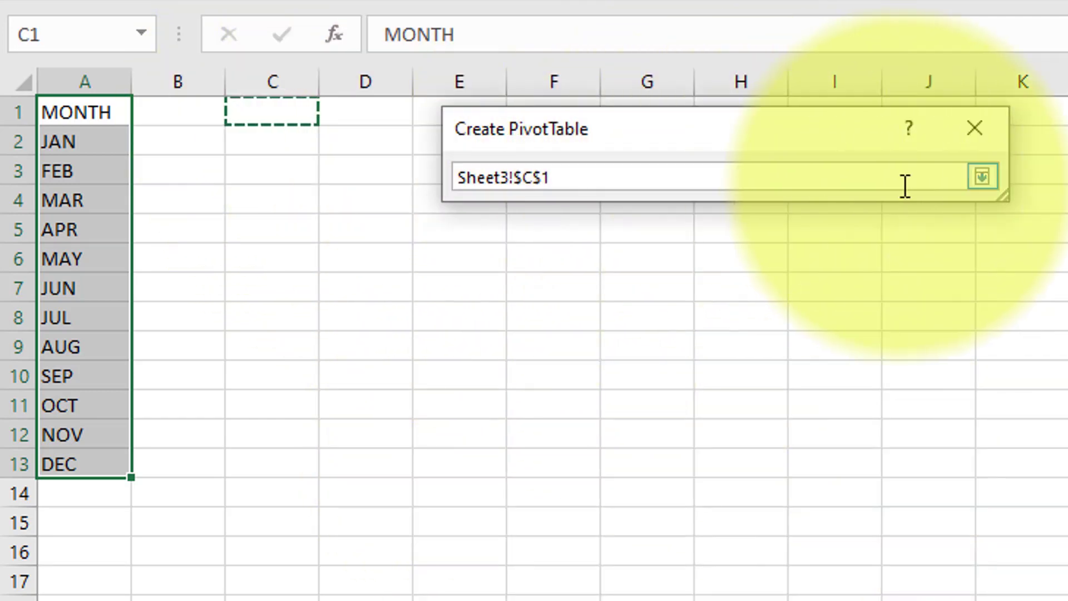
left_click(984, 185)
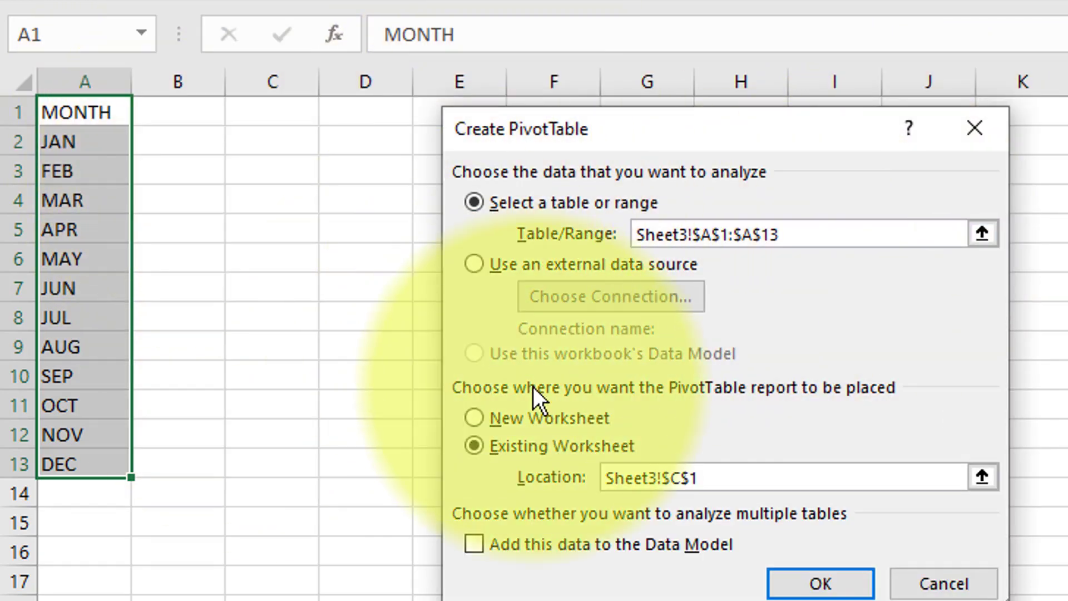
left_click(820, 584)
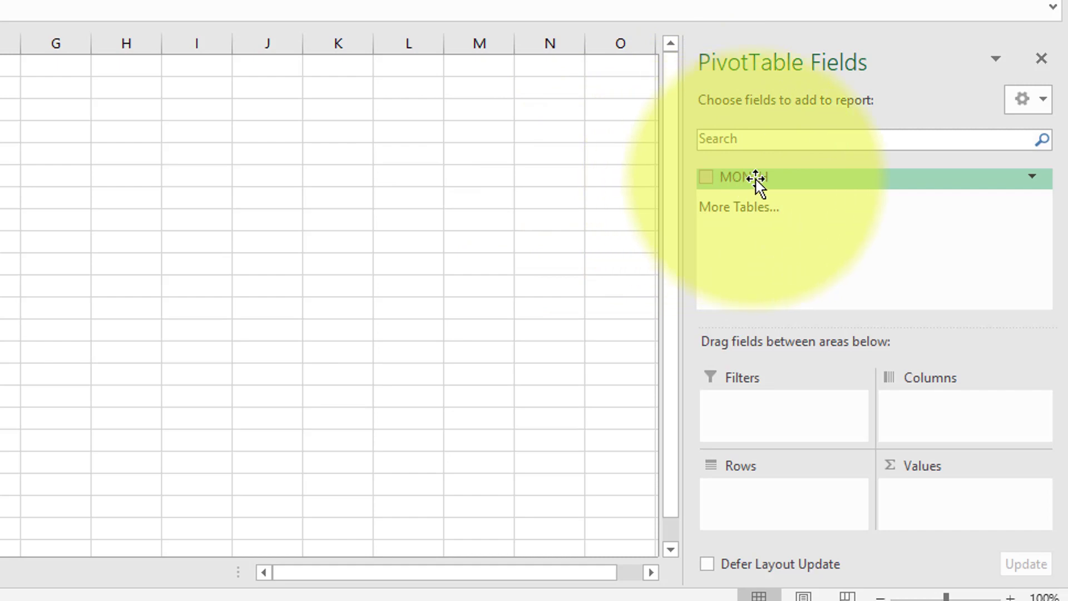
Move the MONTH field into the PivotTable Fields pane's Filters area.
left_click_drag(757, 177, 768, 415)
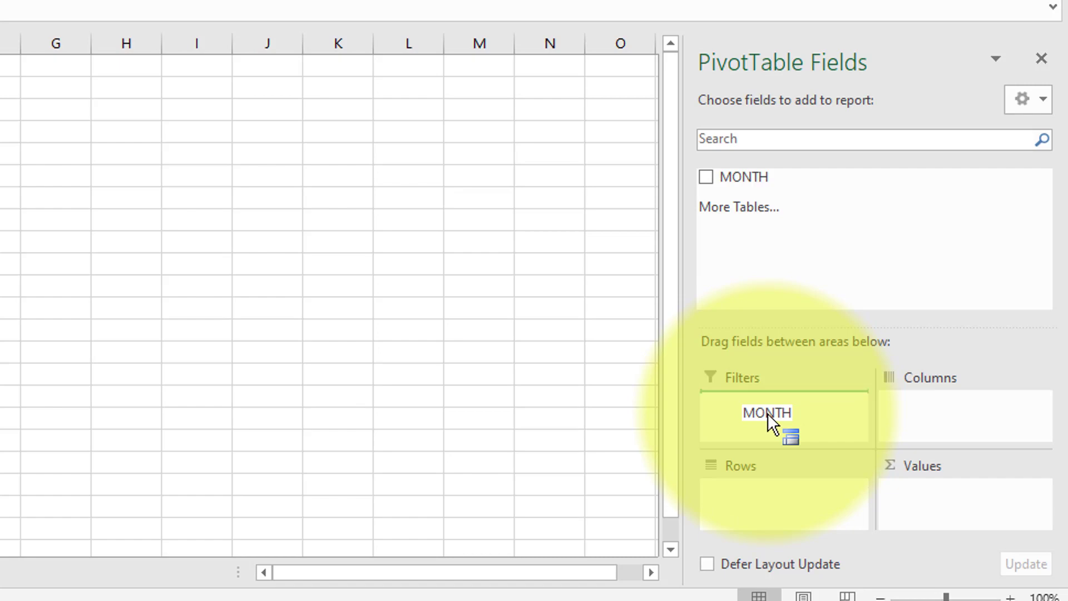
left_click_drag(766, 413, 767, 413)
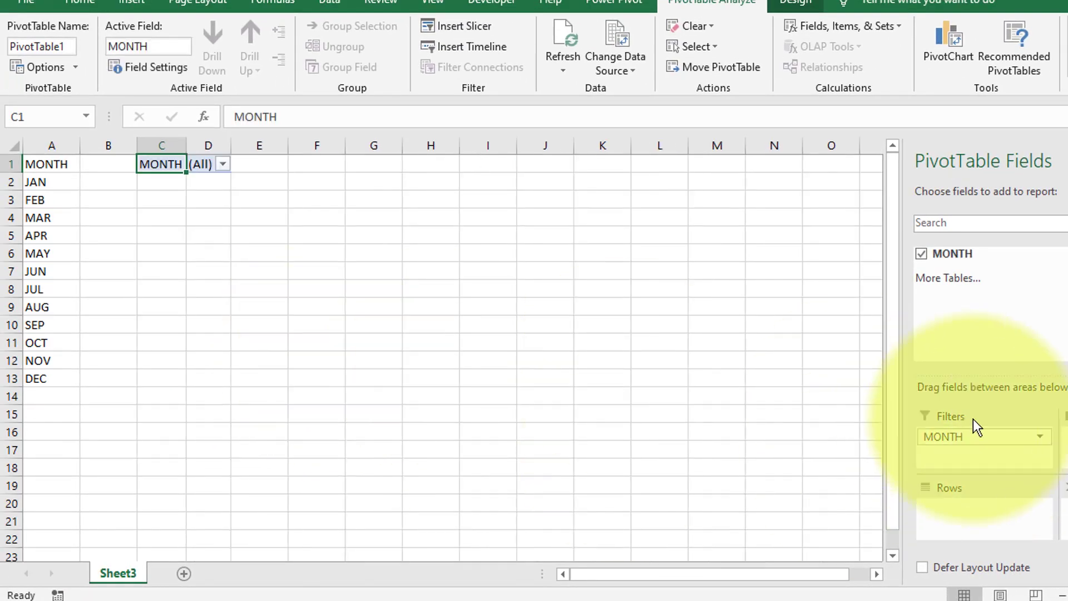
left_click_drag(971, 445, 1063, 448)
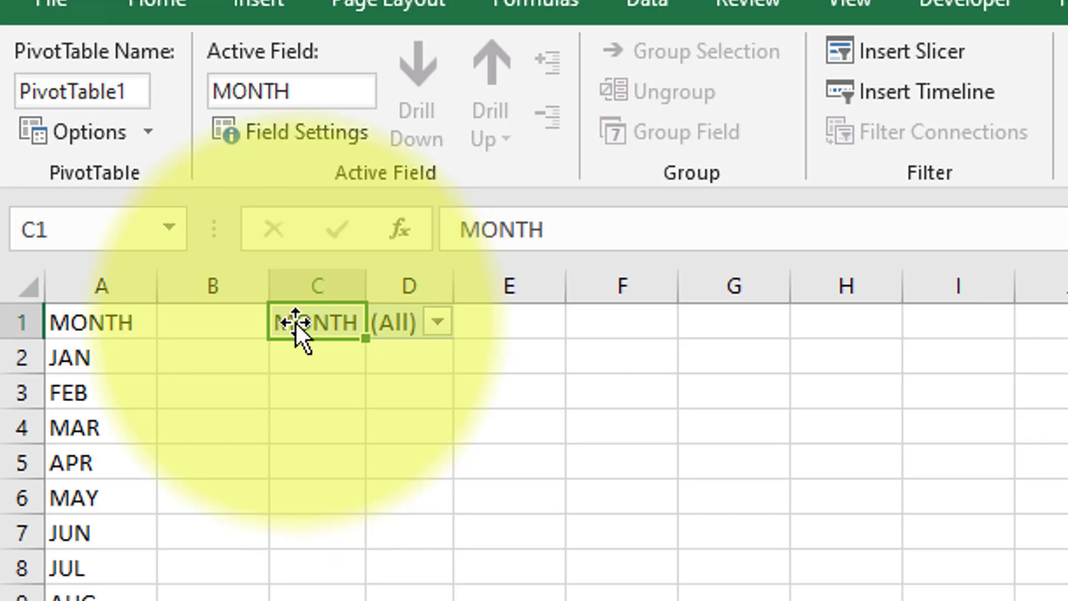
Run Show Report Filter Pages on the MONTH filter to generate sheets JAN through DEC.
left_click(154, 138)
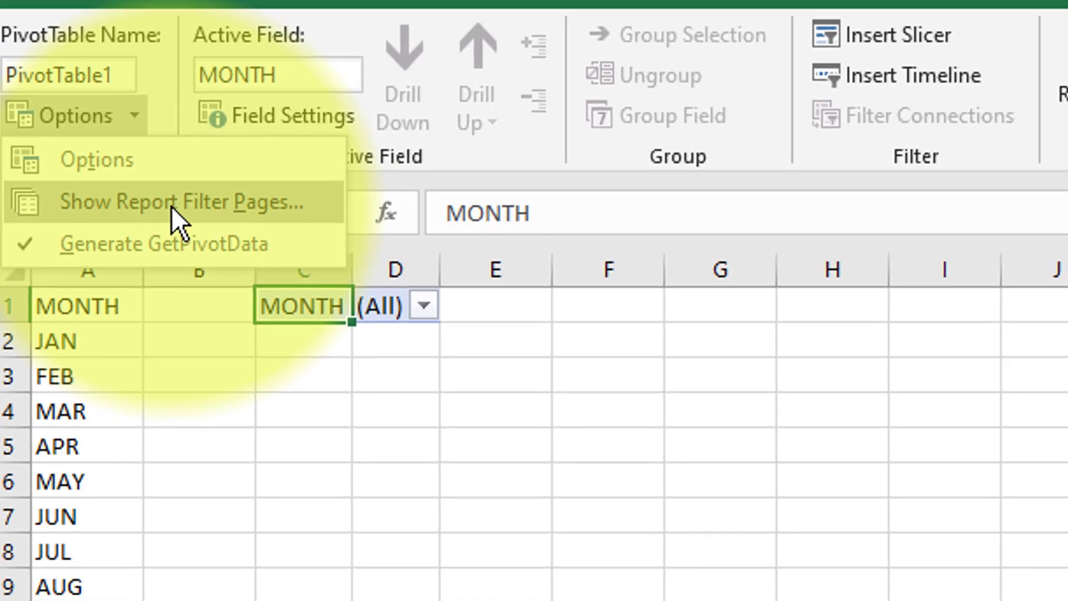
left_click(186, 220)
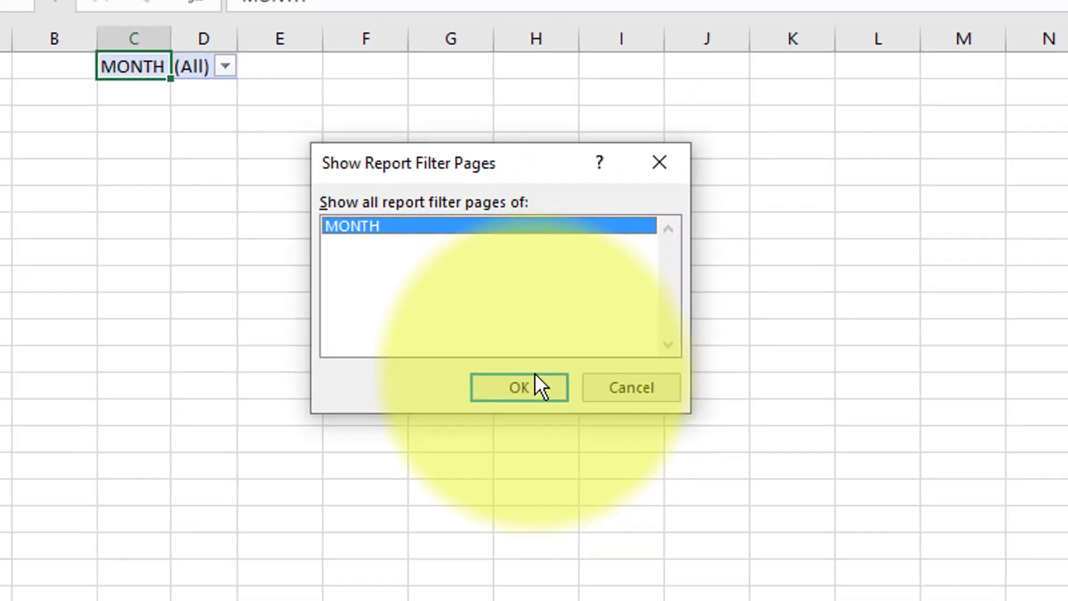
left_click(480, 337)
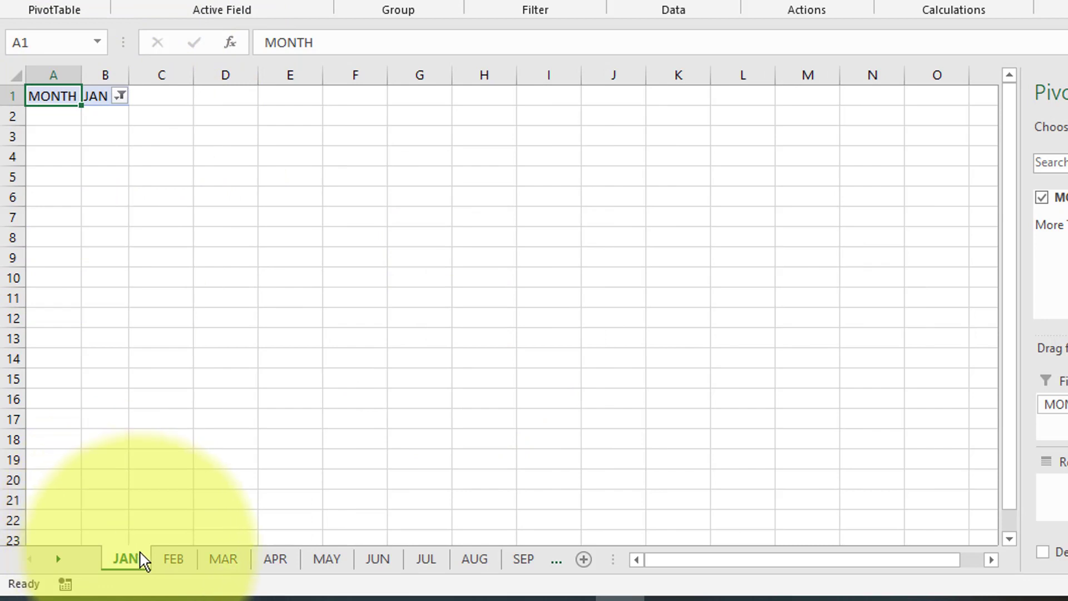
left_click(170, 562)
left_click(222, 562)
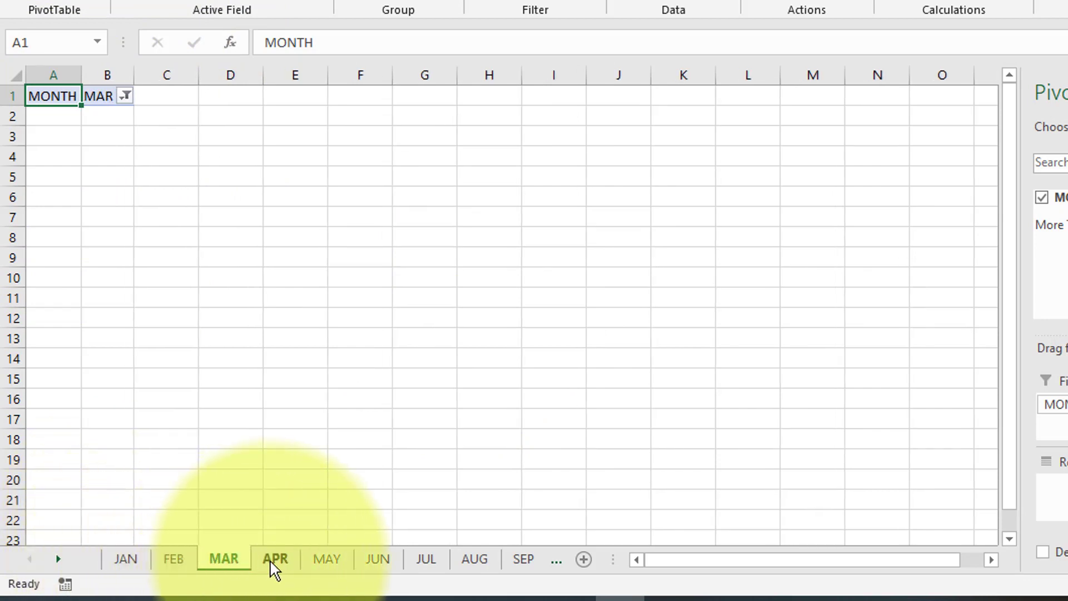
left_click(274, 562)
left_click(328, 562)
left_click(378, 561)
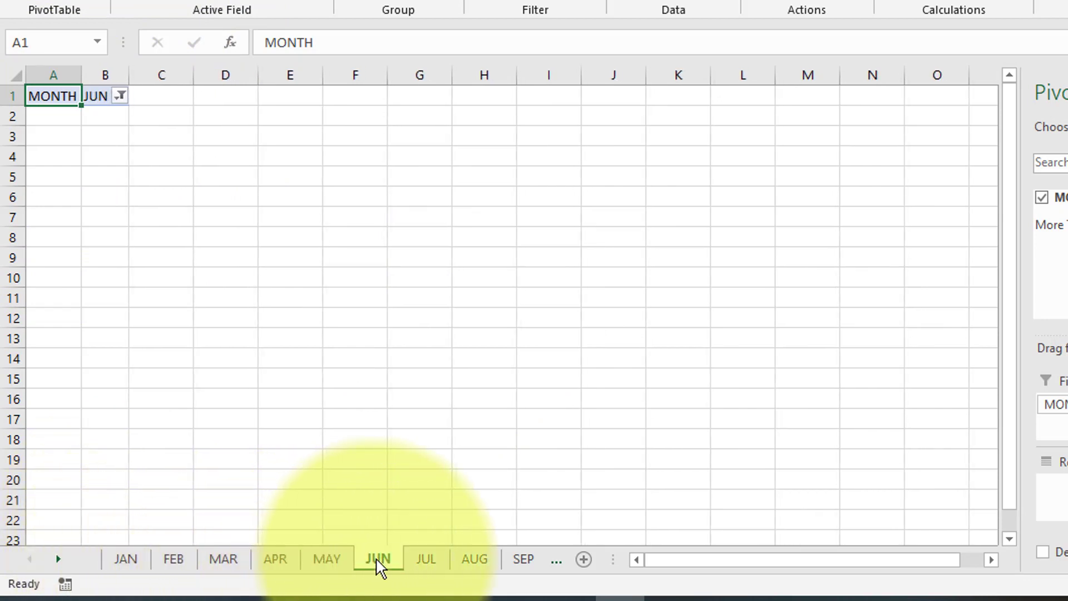
left_click(426, 561)
left_click(474, 561)
left_click(516, 566)
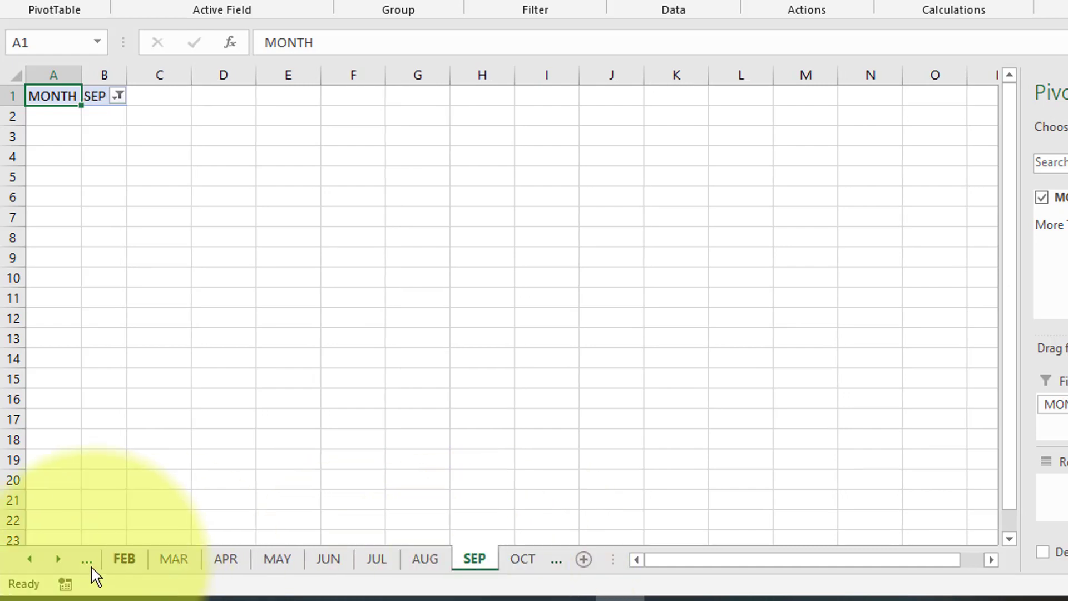
left_click(32, 561)
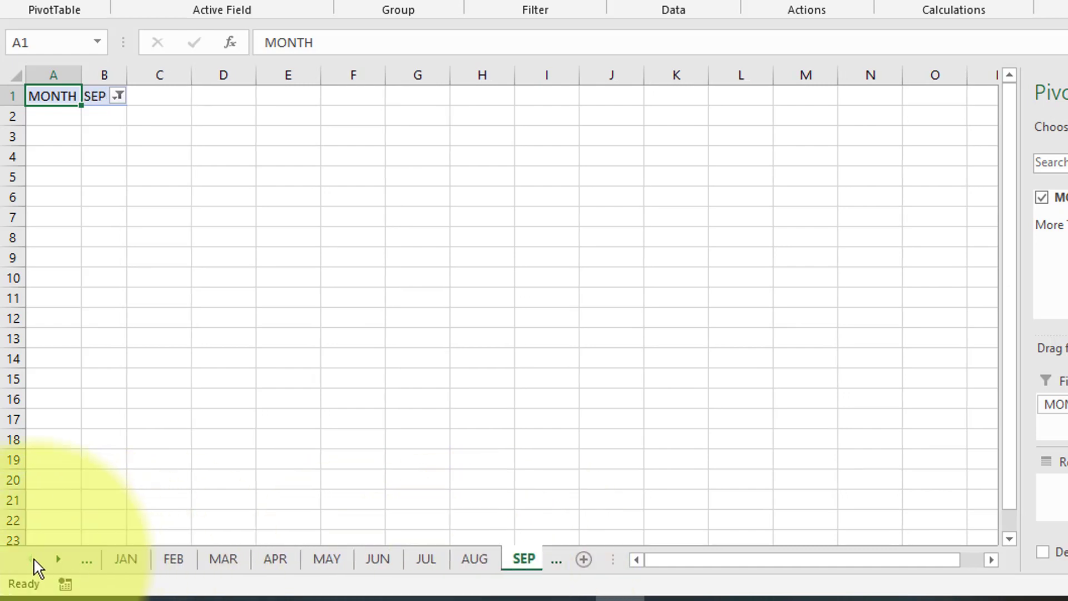
left_click(125, 561)
left_click(173, 561)
left_click(127, 562)
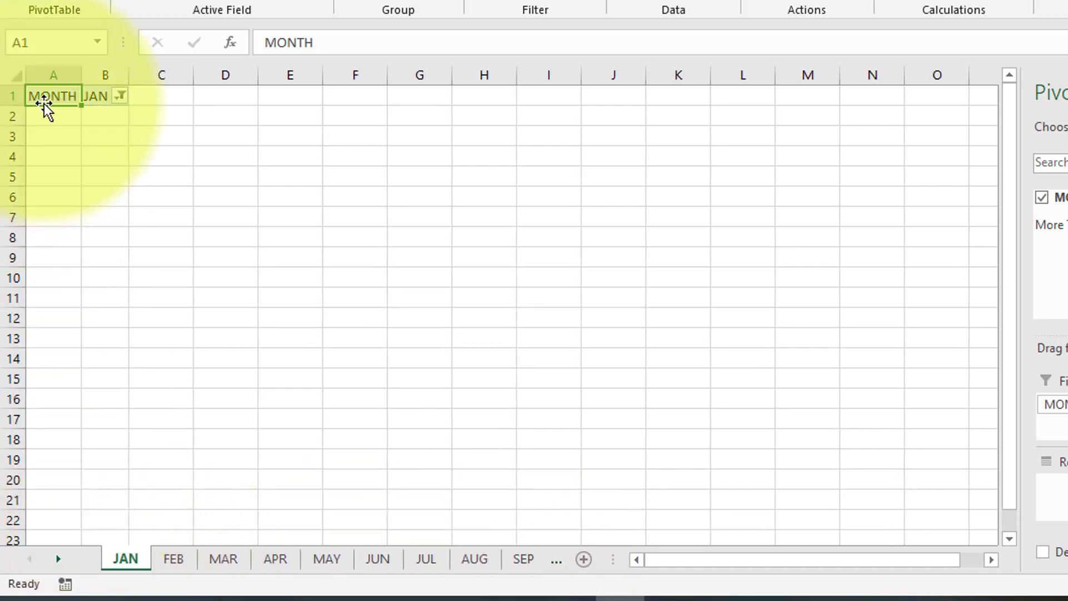
left_click(169, 561)
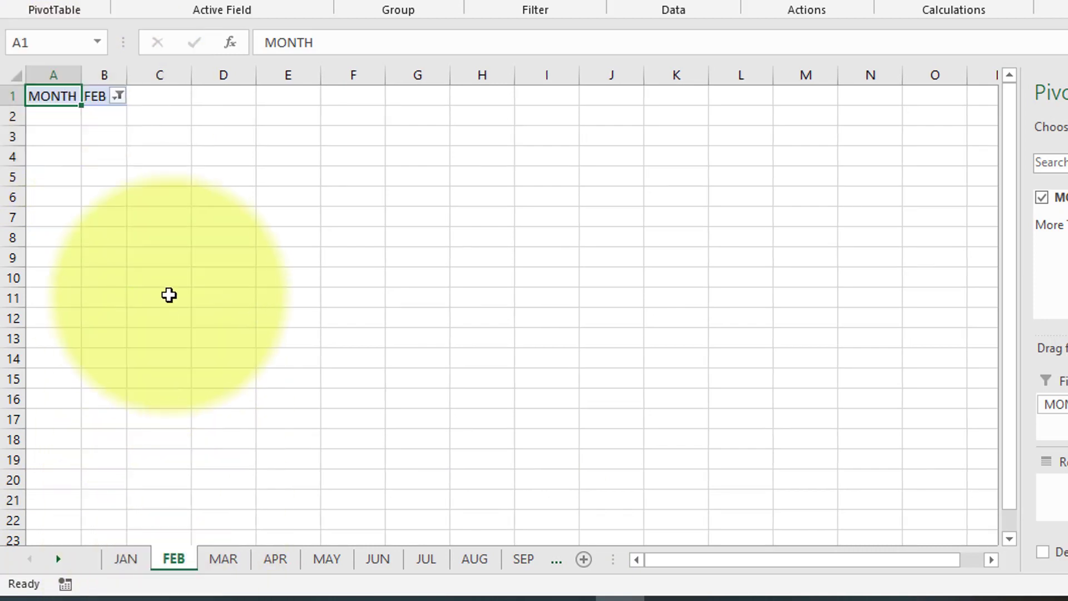
left_click(127, 560)
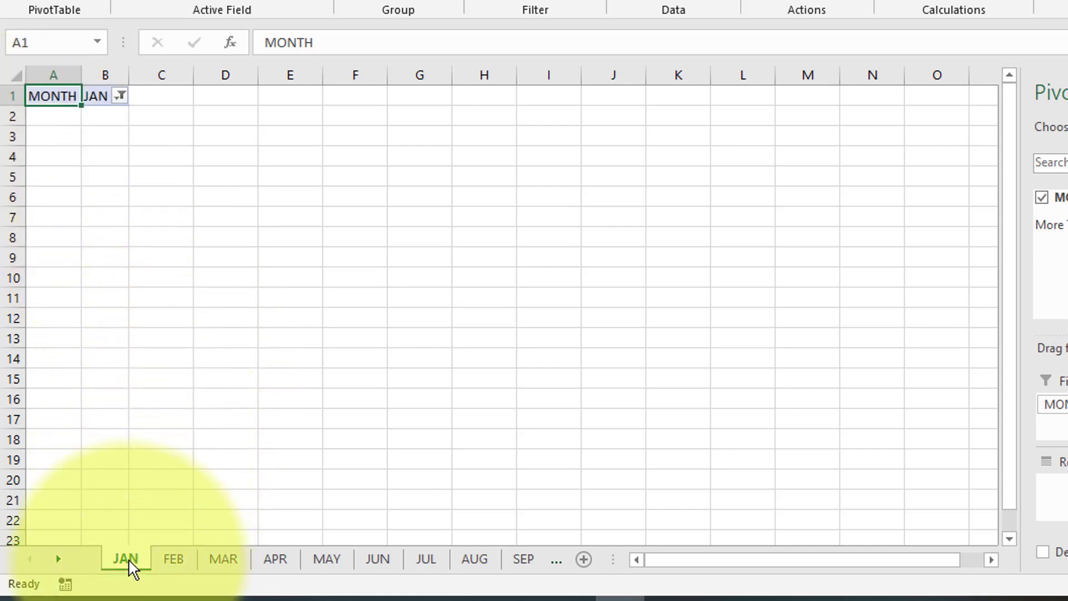
Group all twelve month sheets and apply Clear All to columns A:B.
right_click(132, 568)
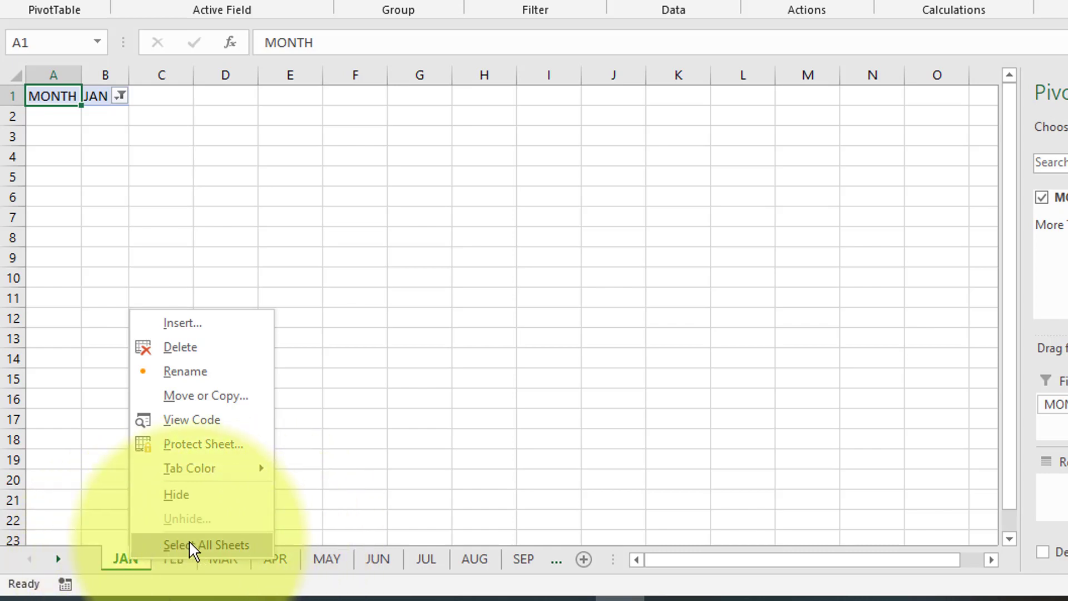
left_click(215, 543)
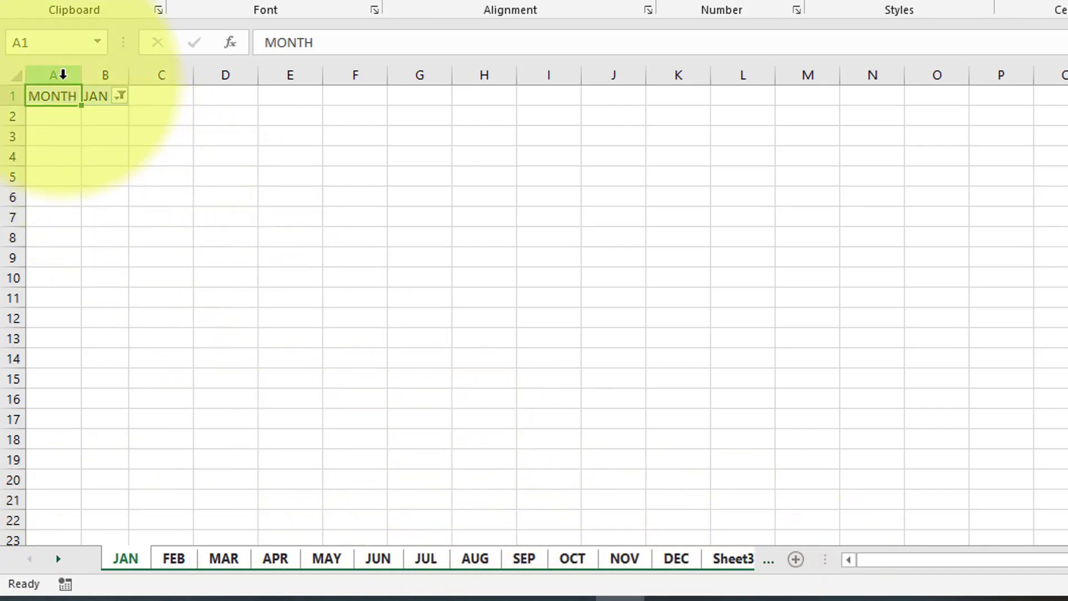
left_click_drag(59, 74, 98, 79)
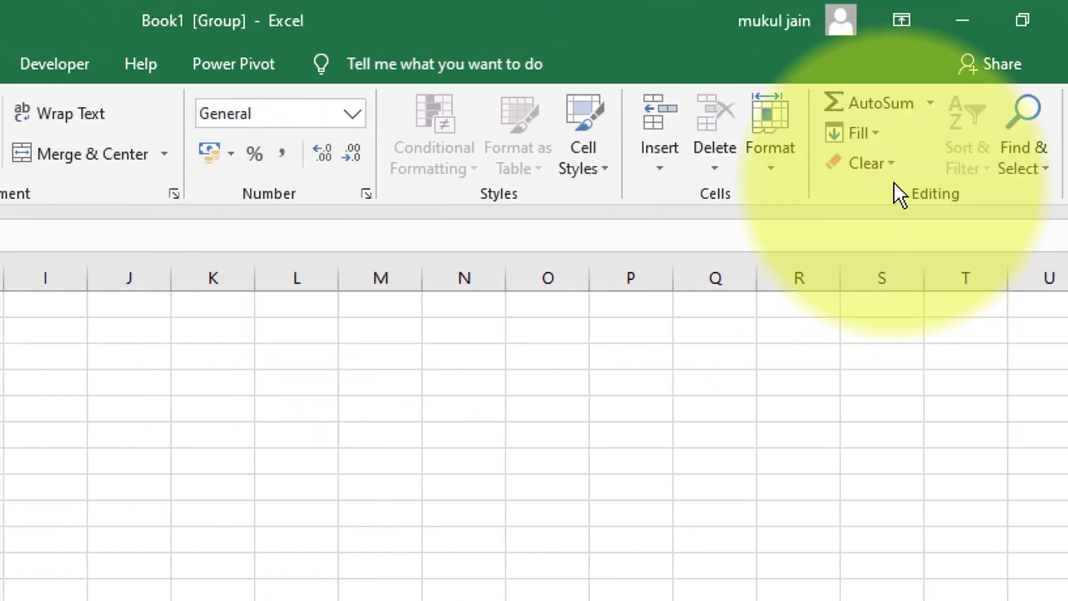
left_click(890, 168)
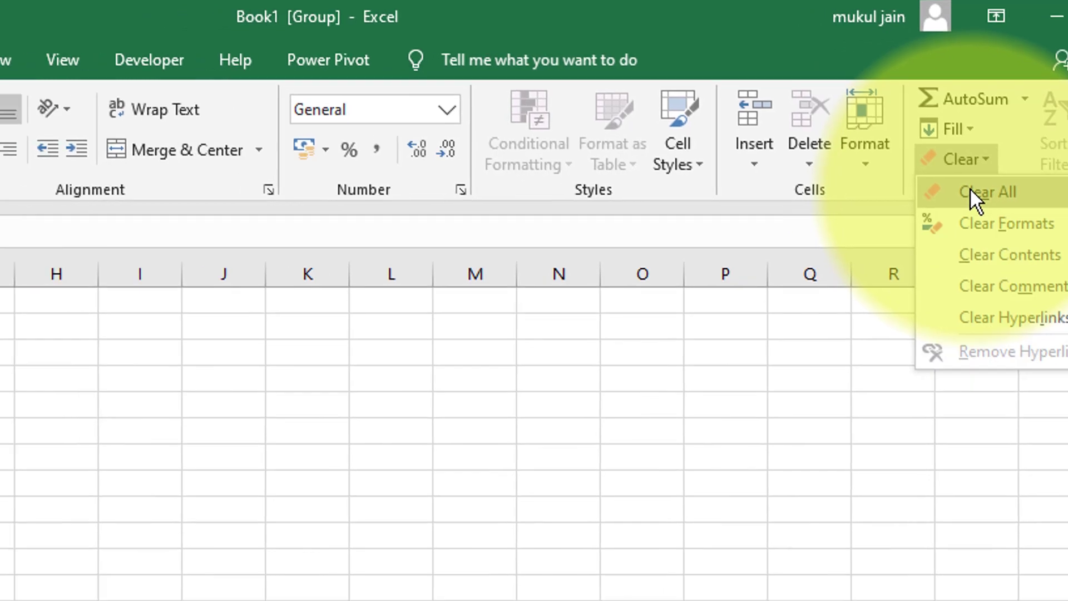
left_click(876, 195)
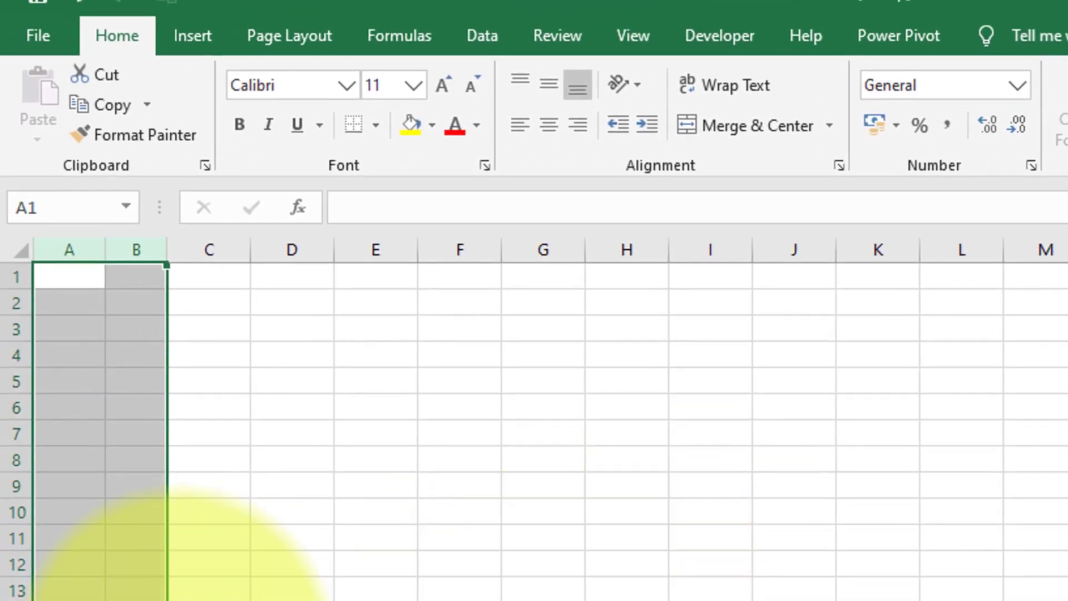
left_click(209, 596)
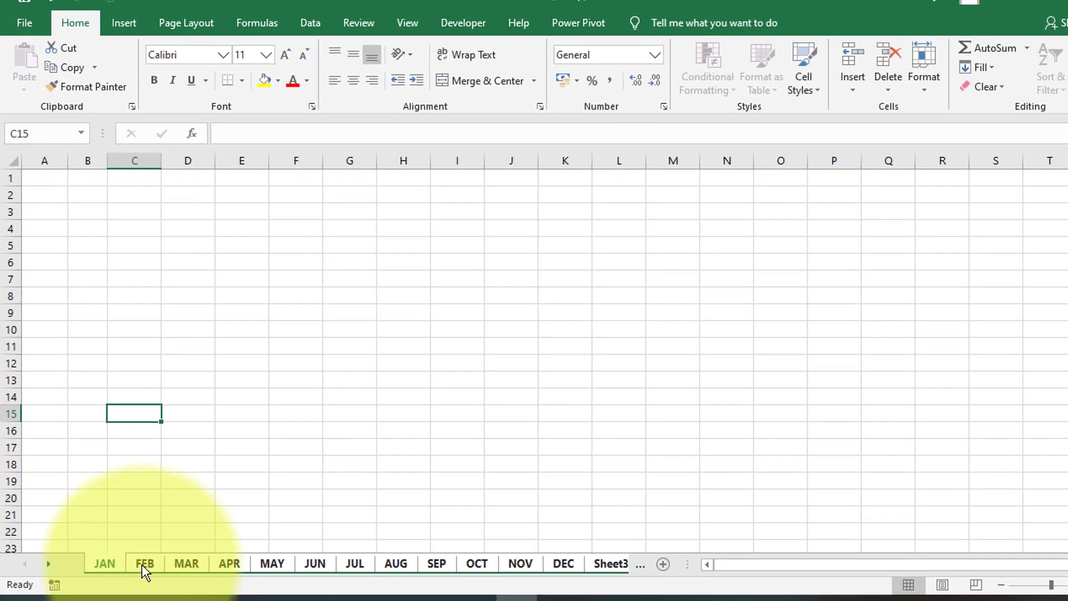
Ungroup via the FEB tab, check MAR through JUN, then return to JAN cell A1.
left_click(151, 565)
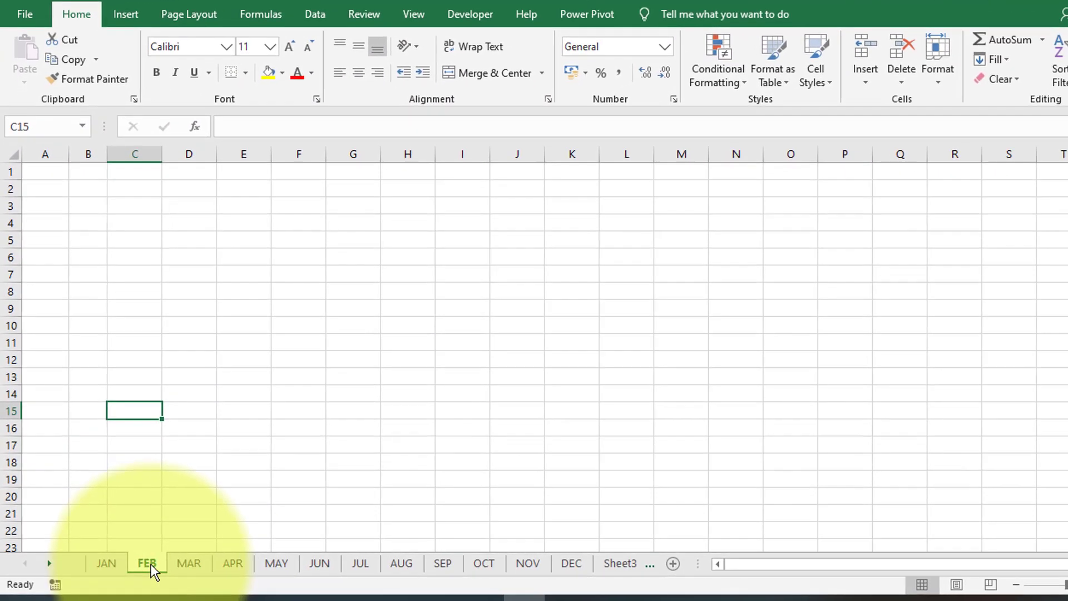
left_click(229, 559)
left_click(264, 558)
left_click(314, 558)
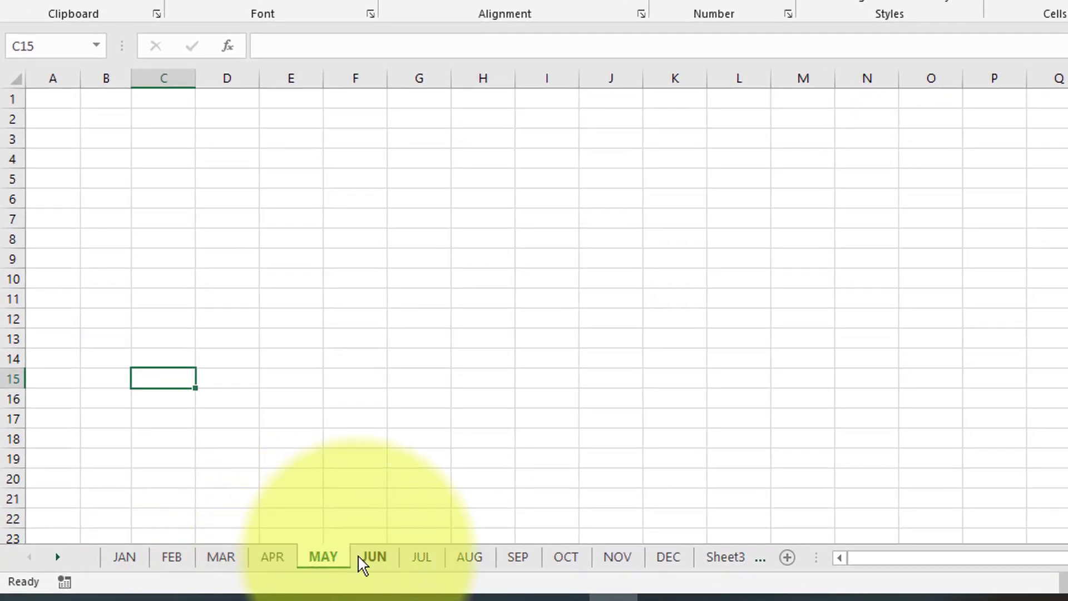
left_click(362, 558)
left_click(133, 560)
left_click(101, 158)
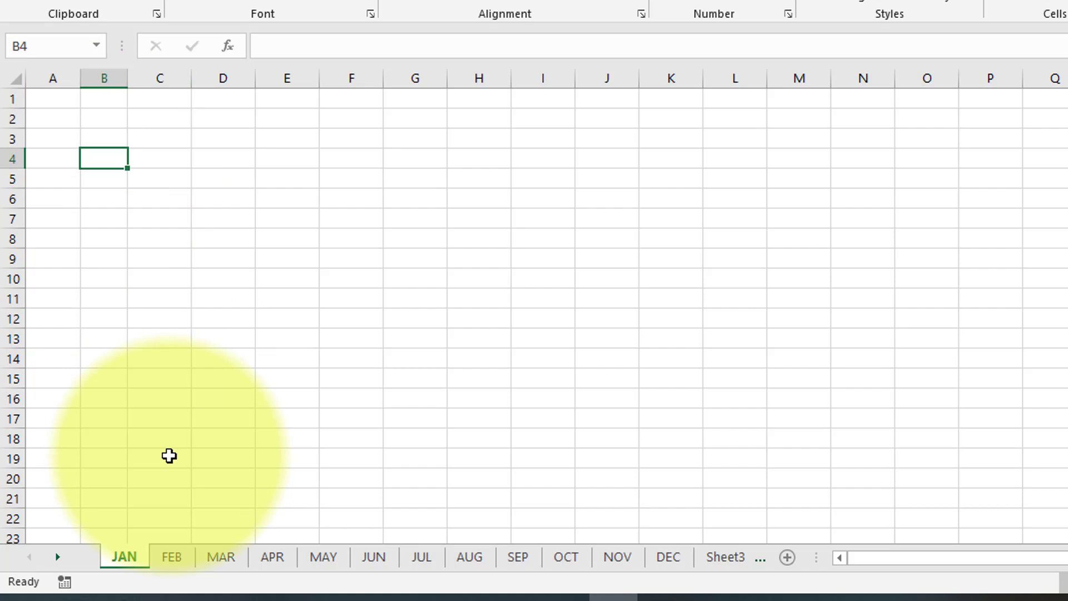
left_click(56, 96)
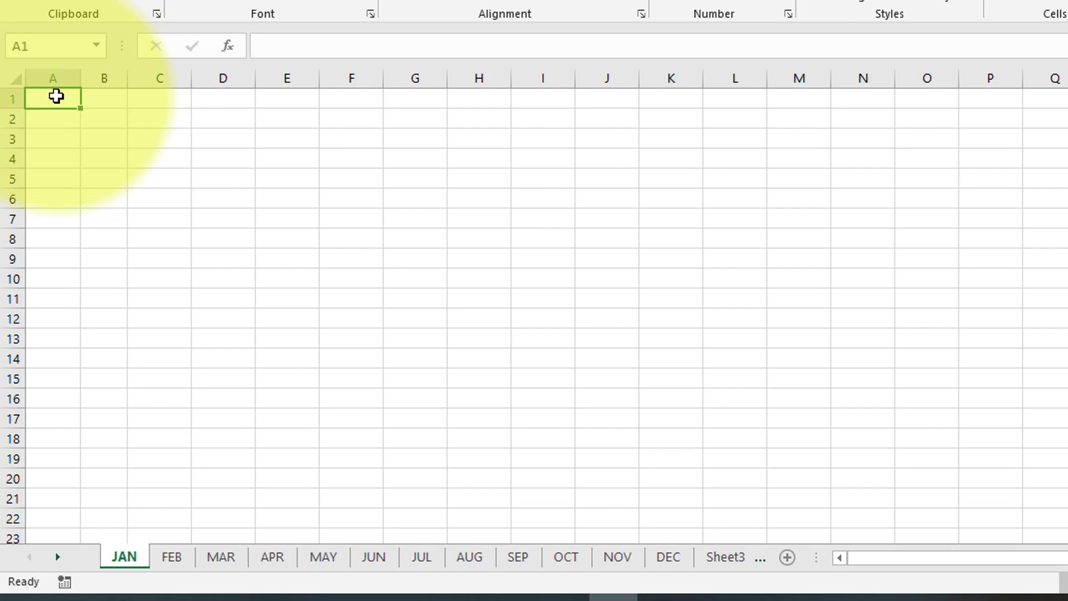